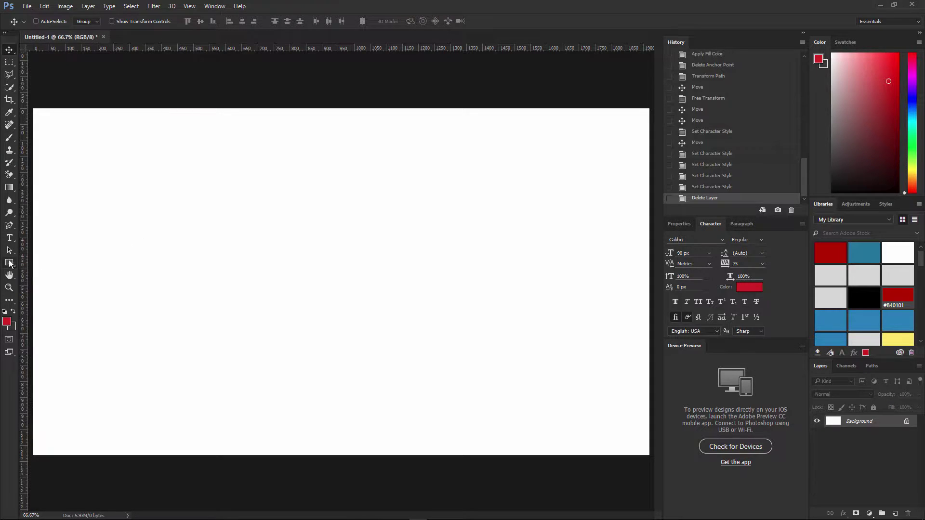
Draw a red 1087 × 254 px rounded rectangle and move it to X 432, Y 388
{"action": "left_click", "coordinate": [9, 263]}
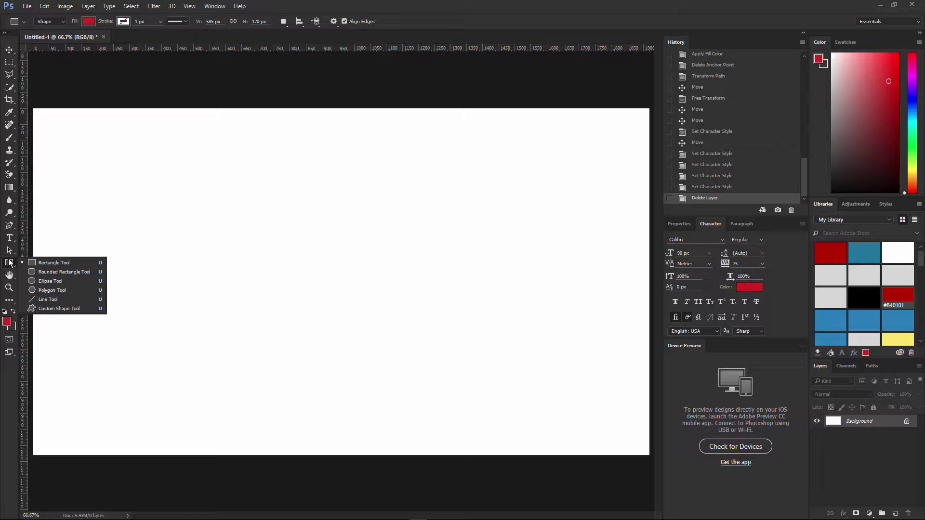
{"action": "left_click", "coordinate": [43, 272]}
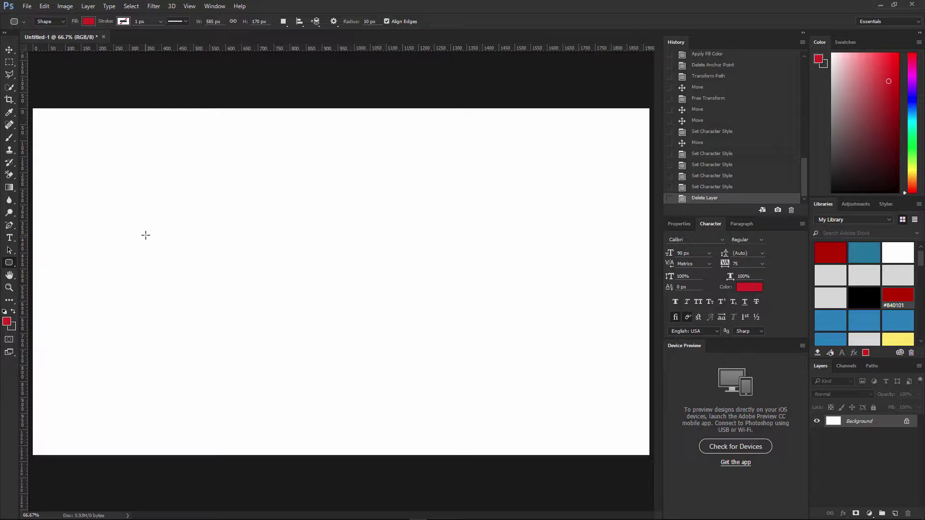
{"action": "left_click_drag", "start_coordinate": [140, 228], "coordinate": [488, 308]}
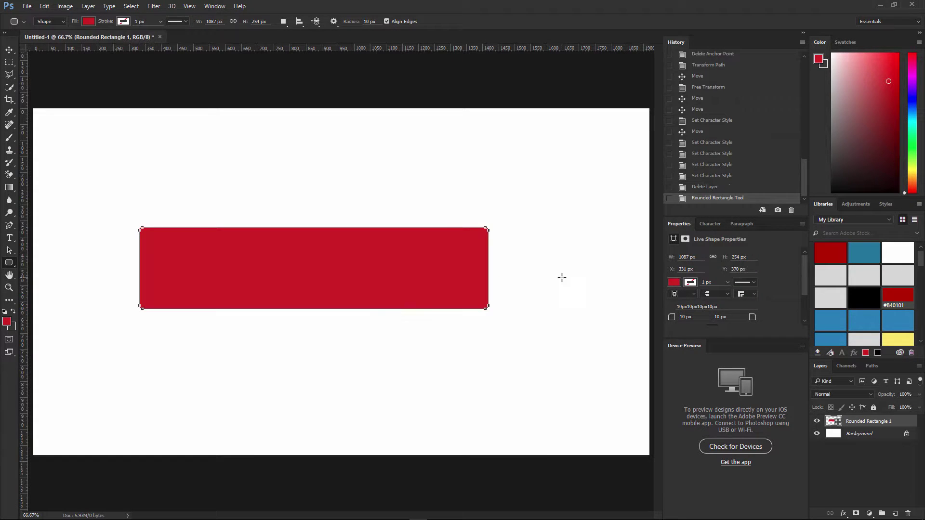
{"action": "left_click", "coordinate": [13, 51]}
{"action": "left_click_drag", "start_coordinate": [283, 258], "coordinate": [313, 266]}
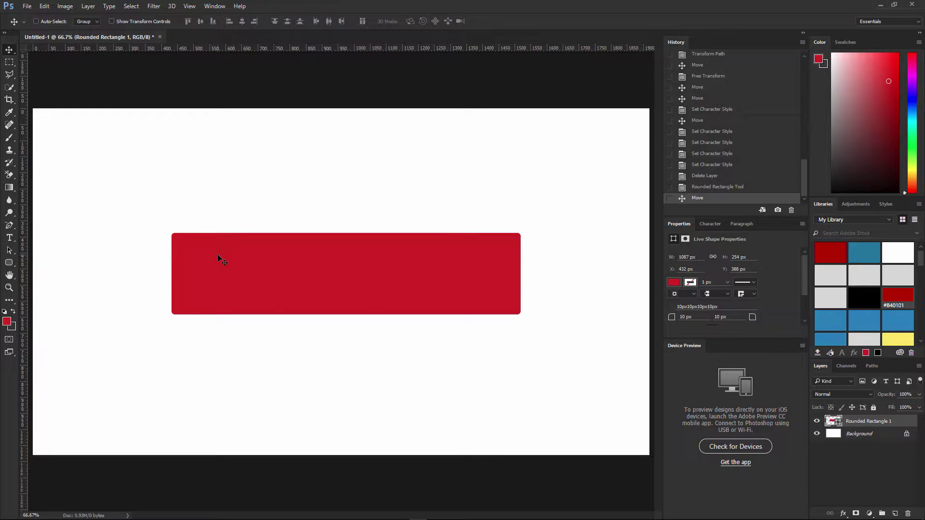
Draw a small 230 × 177 px rounded rectangle inside the red bar's left end
{"action": "left_click", "coordinate": [9, 263]}
{"action": "left_click", "coordinate": [41, 271]}
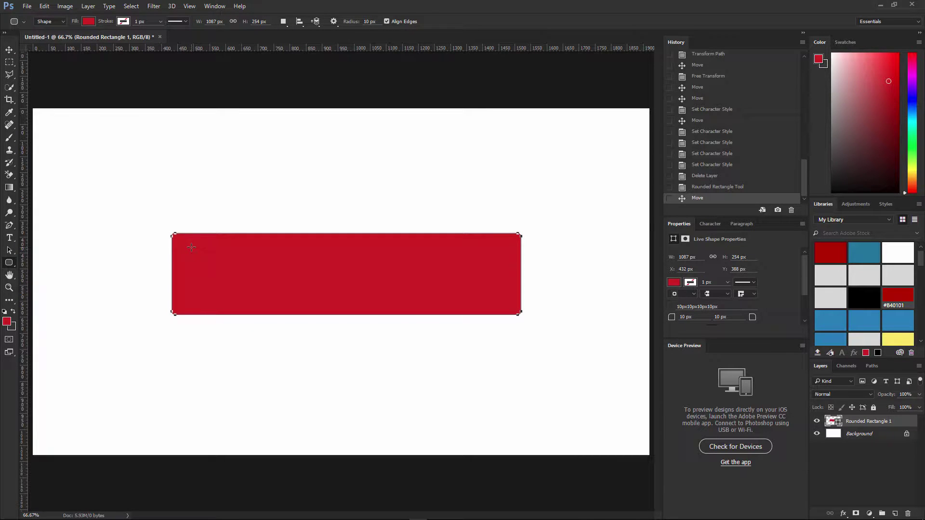
{"action": "left_click_drag", "start_coordinate": [190, 245], "coordinate": [264, 302]}
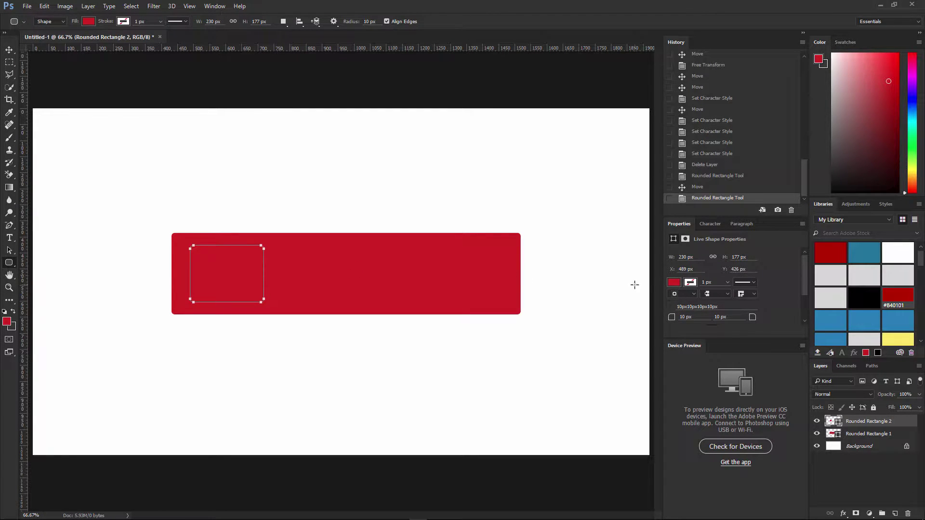
Fill the small box with white and nudge it to X 480, Y 427
{"action": "left_click", "coordinate": [674, 283]}
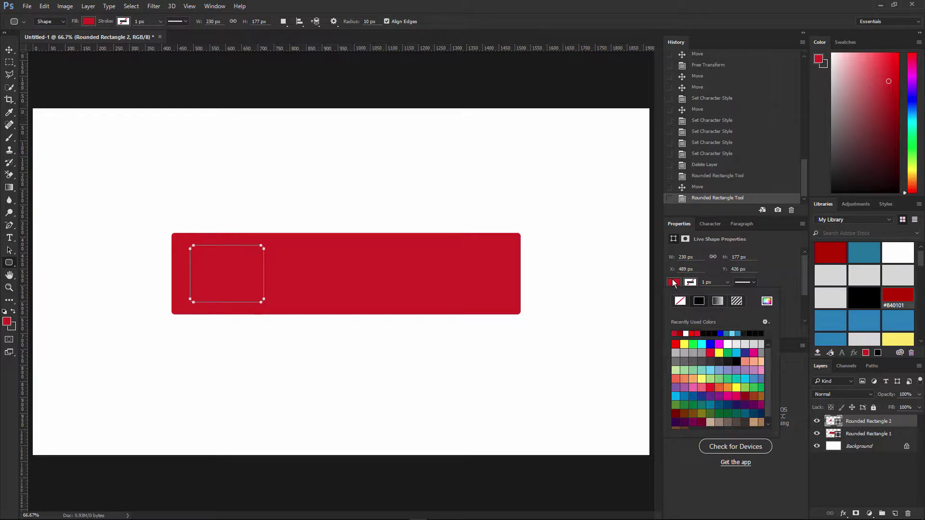
{"action": "left_click", "coordinate": [686, 333]}
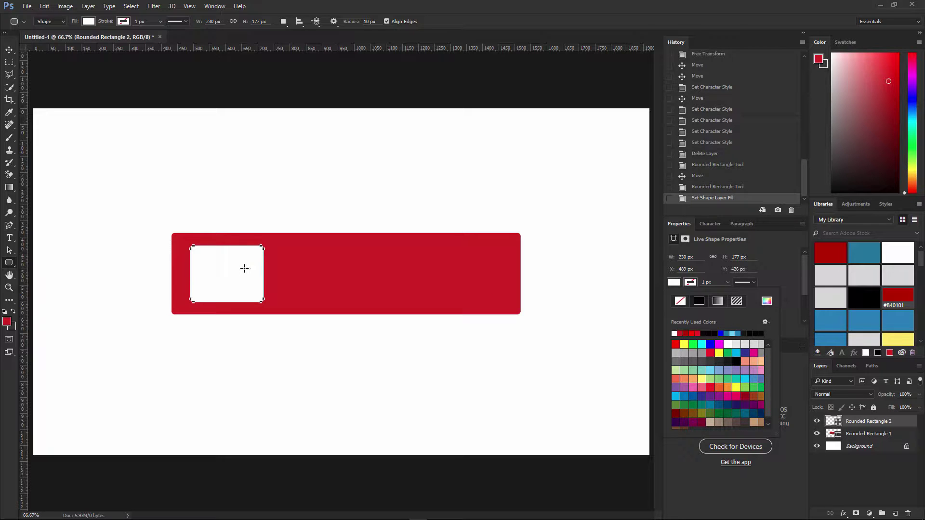
{"action": "left_click", "coordinate": [9, 51]}
{"action": "left_click", "coordinate": [9, 51]}
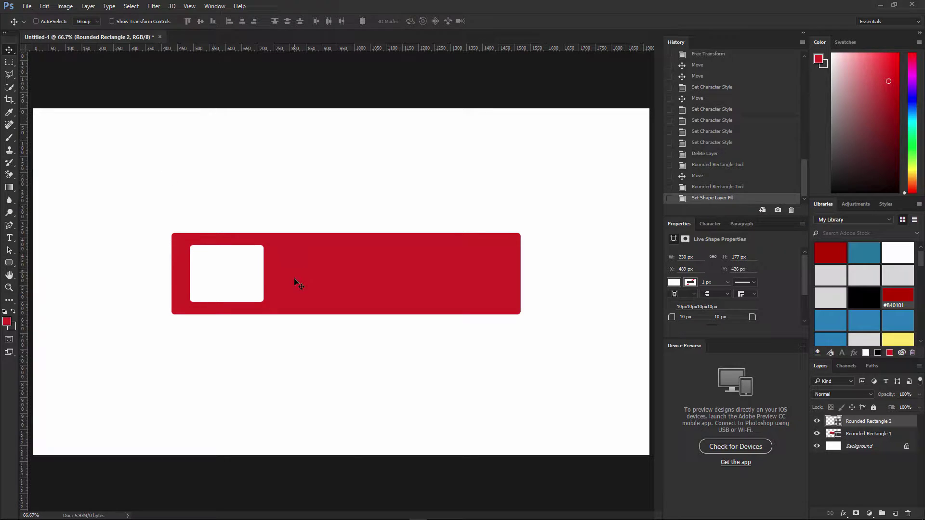
{"action": "left_click_drag", "start_coordinate": [231, 276], "coordinate": [228, 272]}
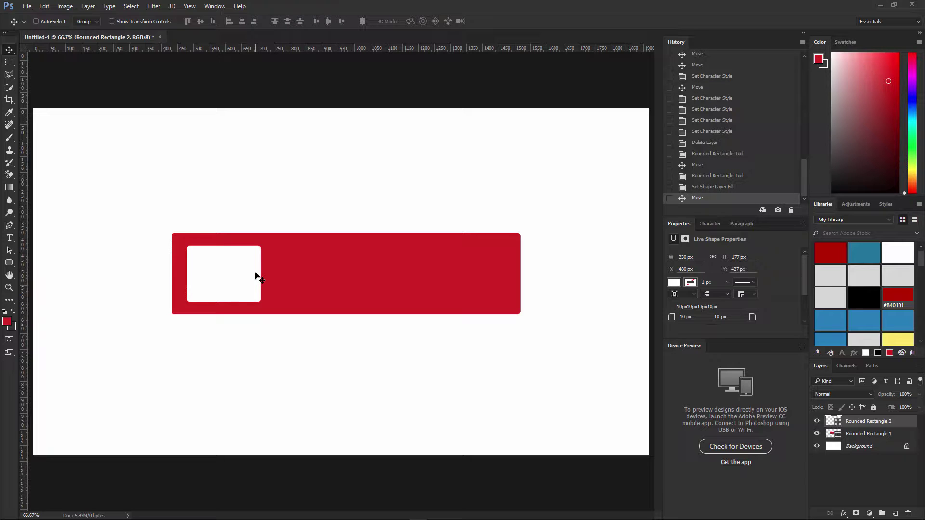
Zoom to 100% and pan until the whole red bar with its white box is visible
{"action": "key", "text": "ctrl+plus"}
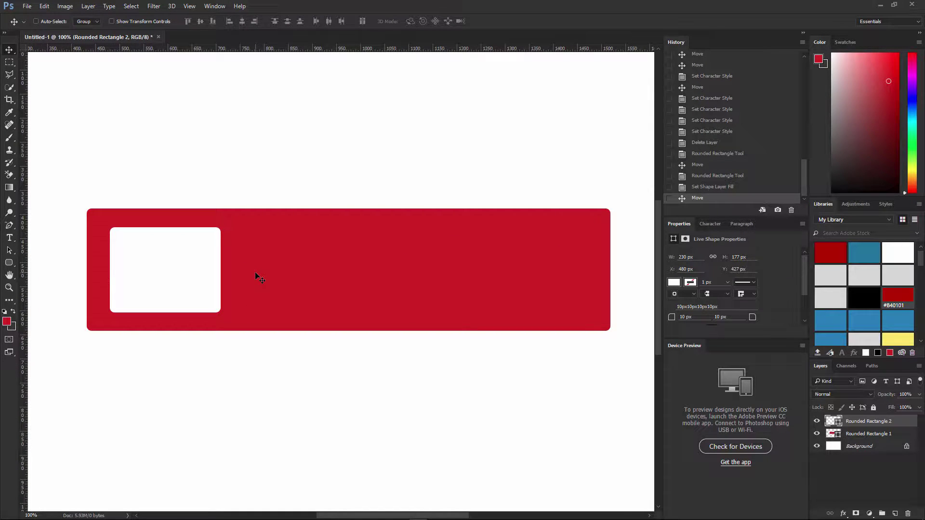
{"action": "left_click_drag", "start_coordinate": [201, 248], "coordinate": [261, 253]}
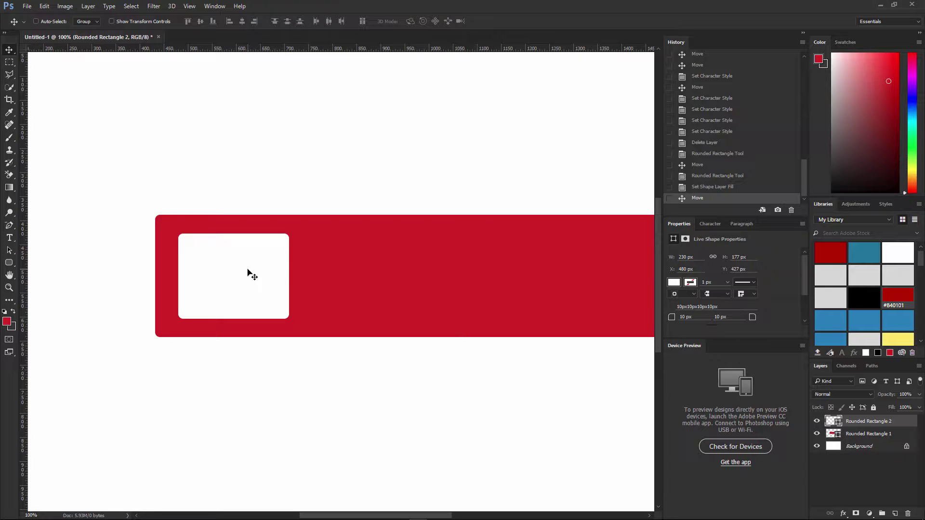
{"action": "mouse_move", "coordinate": [252, 276]}
{"action": "left_mouse_down"}
{"action": "mouse_move", "coordinate": [284, 268]}
{"action": "mouse_move", "coordinate": [237, 264]}
{"action": "mouse_move", "coordinate": [264, 266]}
{"action": "left_mouse_up"}
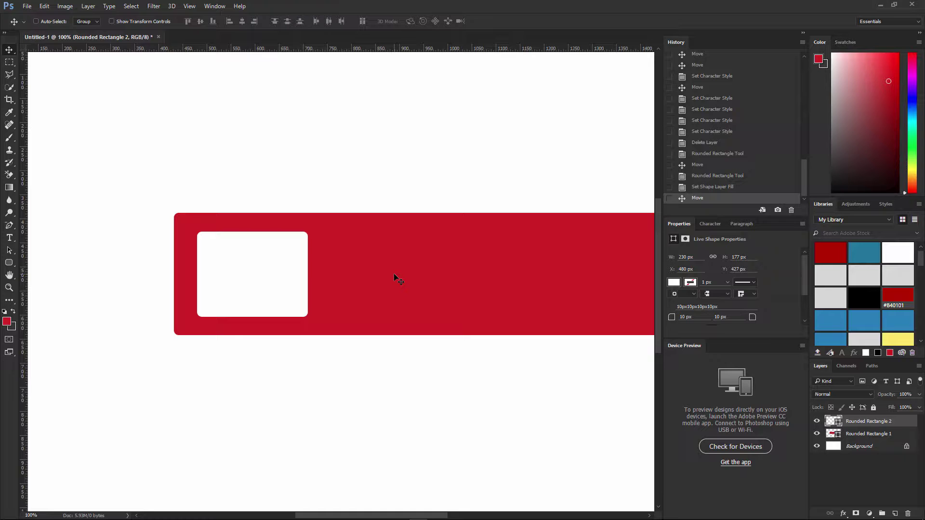
{"action": "left_click_drag", "start_coordinate": [407, 279], "coordinate": [318, 277]}
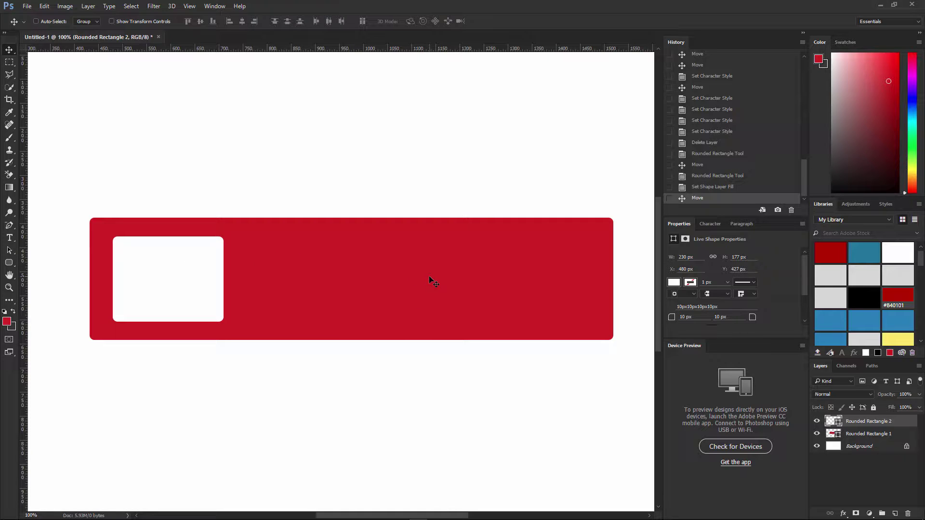
Add a white (#fff) 90 px Calibri text layer on the red bar reading 'Subscribe'
{"action": "left_click", "coordinate": [10, 238]}
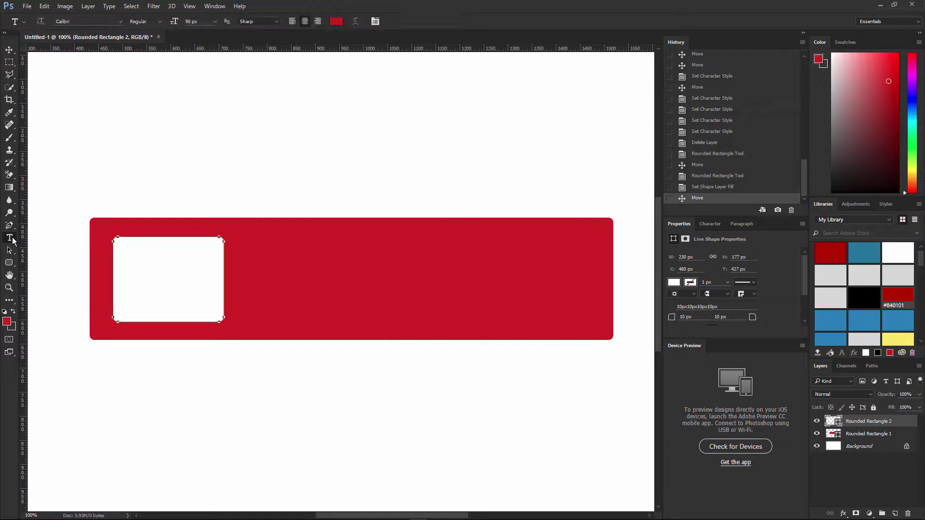
{"action": "left_click", "coordinate": [296, 275]}
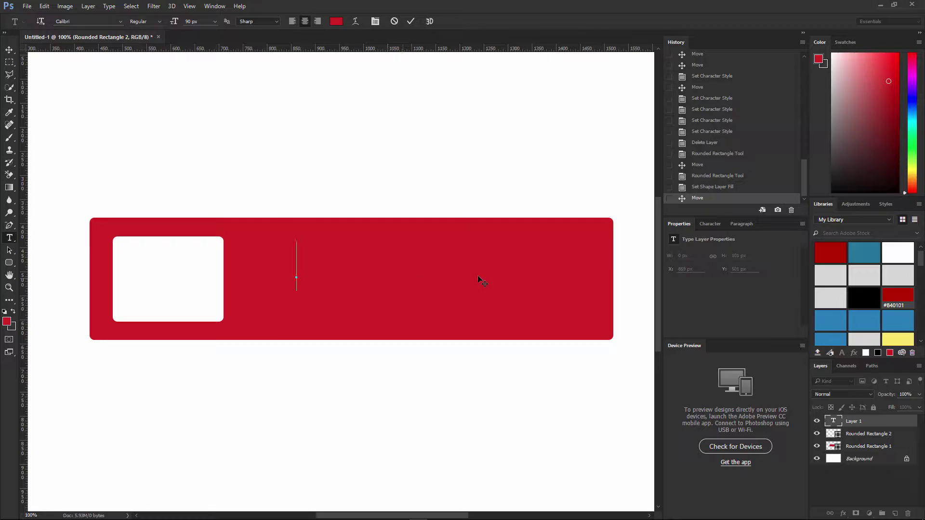
{"action": "left_click", "coordinate": [711, 224]}
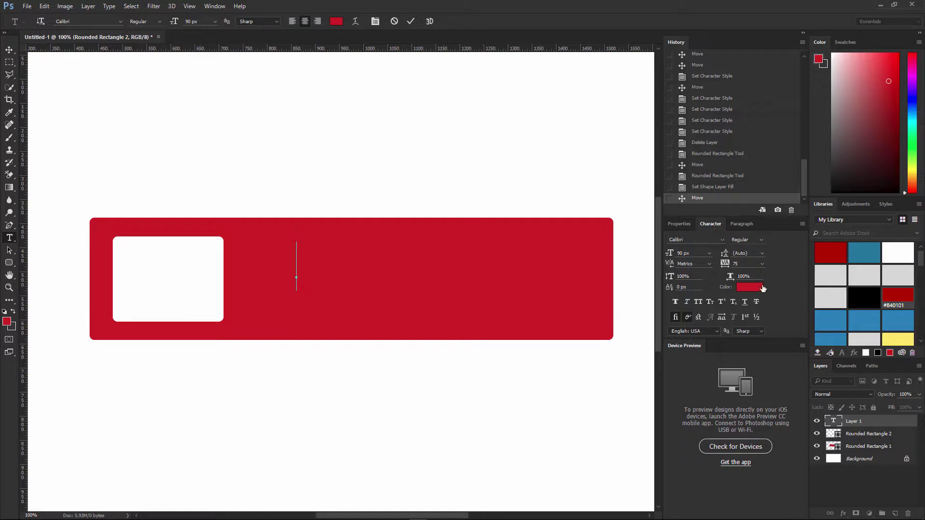
{"action": "left_click", "coordinate": [748, 290]}
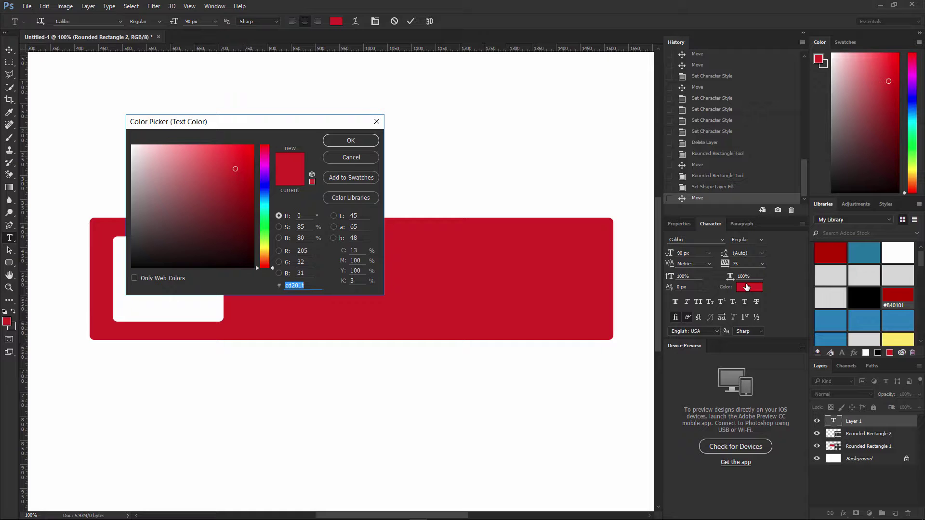
{"action": "type", "text": "fff"}
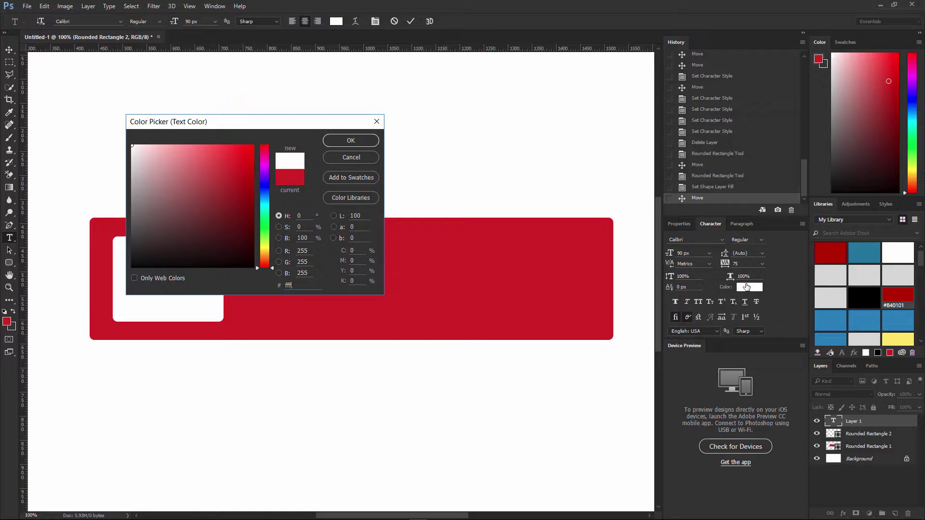
{"action": "key", "text": "Return"}
{"action": "left_click", "coordinate": [296, 274]}
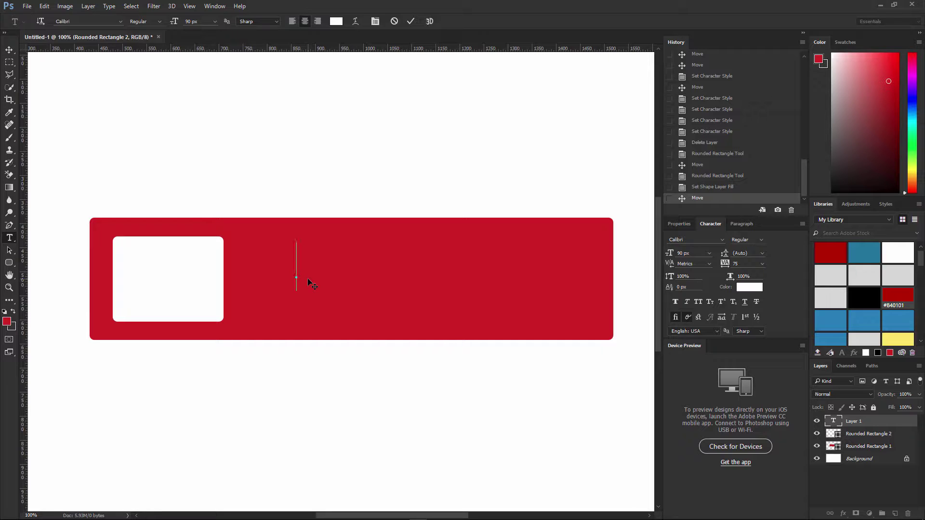
{"action": "type", "text": "Su"}
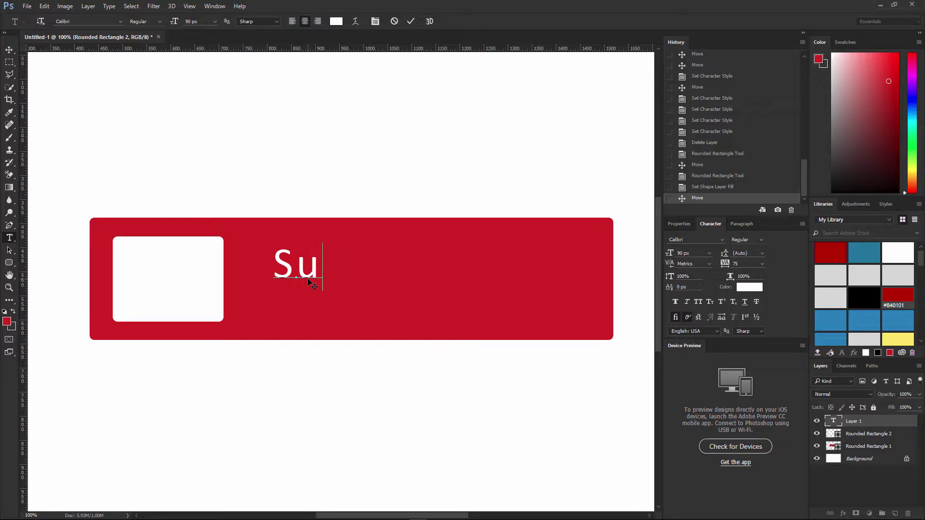
{"action": "type", "text": "bscribe"}
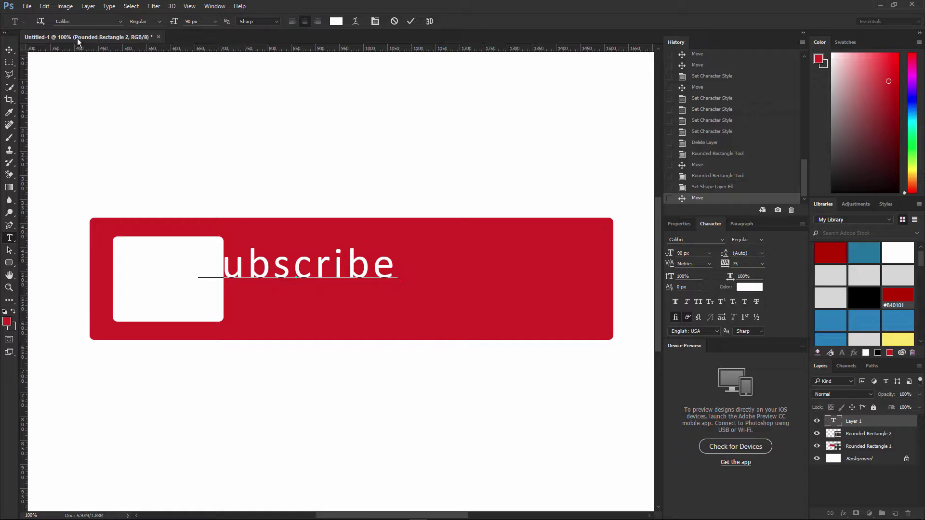
Commit the Subscribe text, enlarge it to 150 px, and place it on the bar's right side
{"action": "left_click", "coordinate": [8, 49]}
{"action": "left_click_drag", "start_coordinate": [315, 277], "coordinate": [448, 290]}
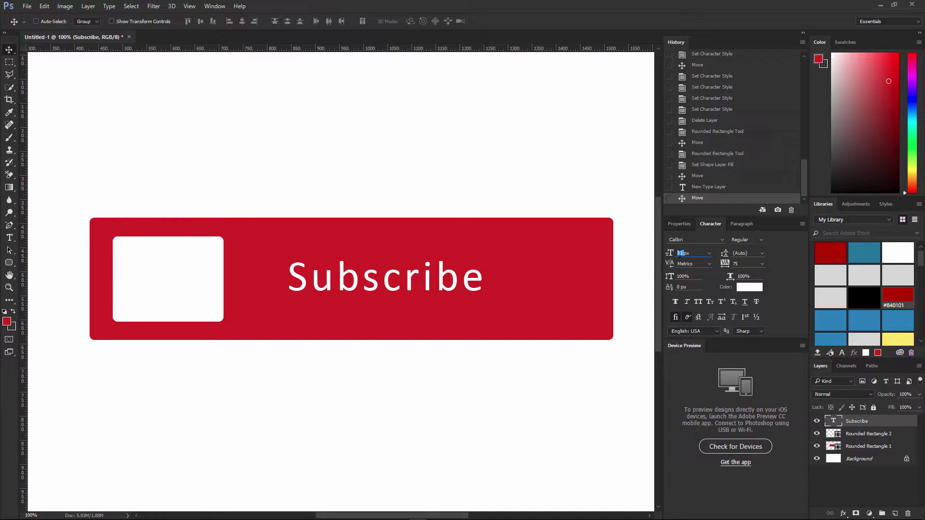
{"action": "type", "text": "150"}
{"action": "key", "text": "Return"}
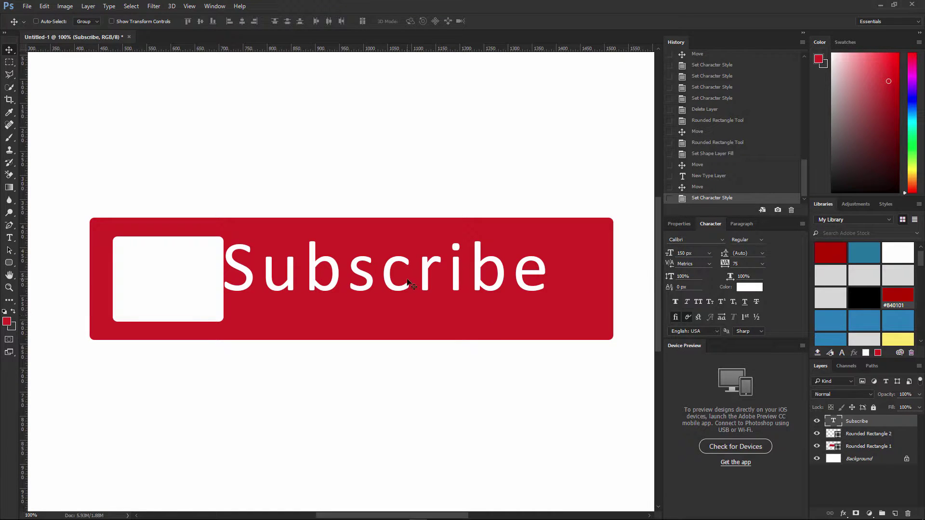
{"action": "left_click_drag", "start_coordinate": [407, 282], "coordinate": [443, 289]}
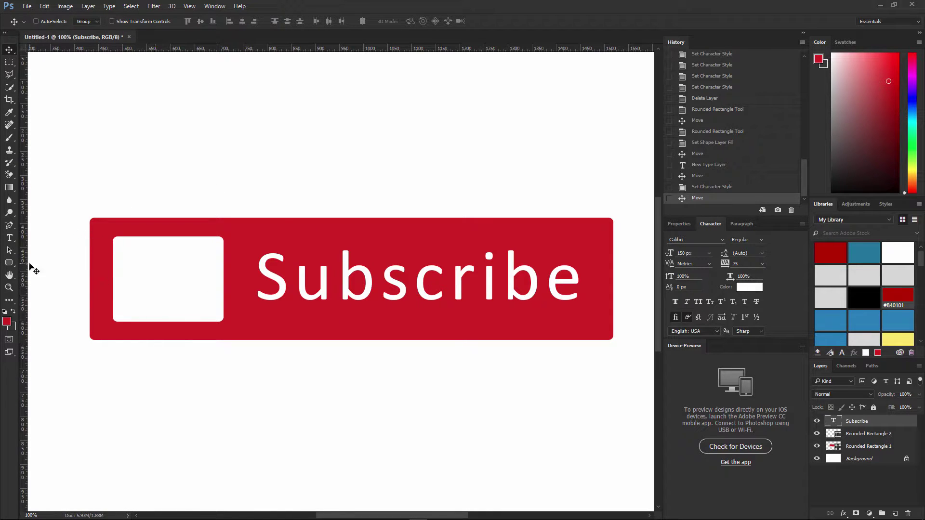
{"action": "left_click", "coordinate": [8, 263]}
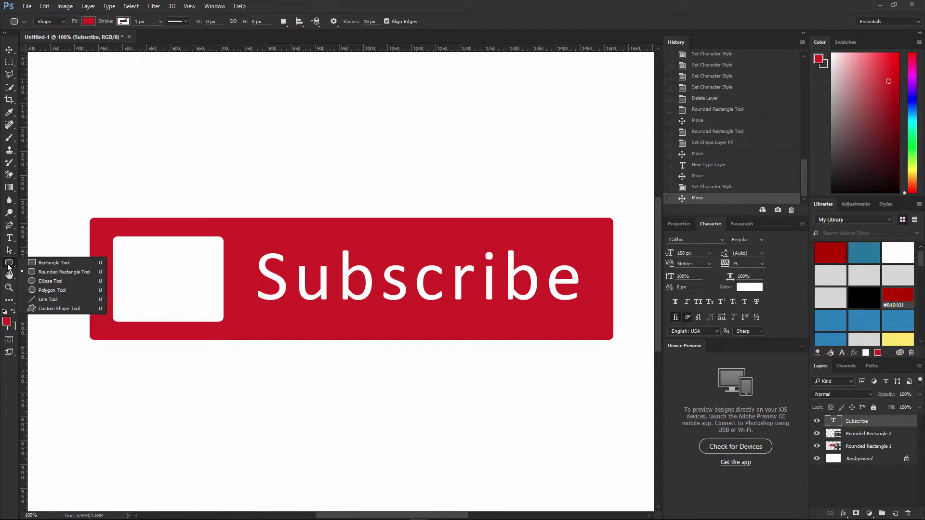
Draw a 100 × 100 px red square, Rectangle 1, above the Subscribe bar
{"action": "left_click", "coordinate": [53, 264]}
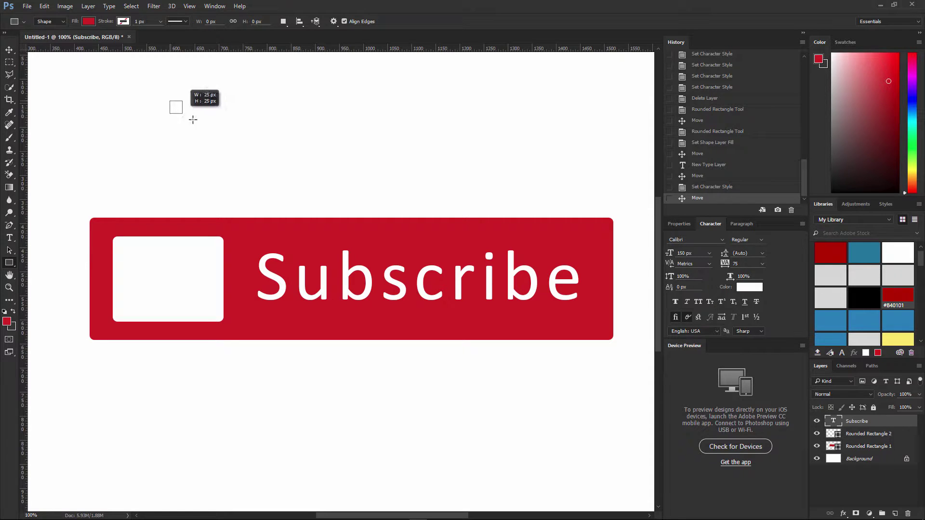
{"action": "left_click_drag", "start_coordinate": [192, 120], "coordinate": [228, 148]}
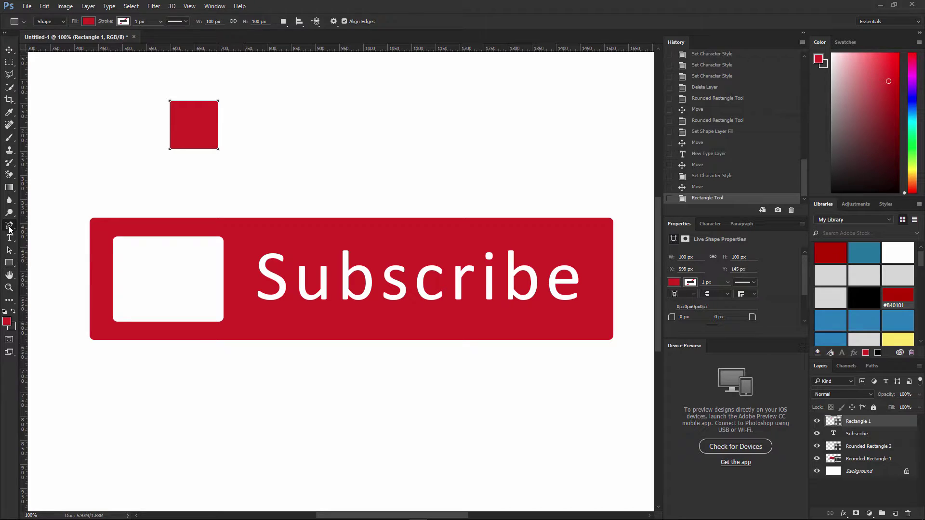
{"action": "left_click", "coordinate": [9, 226]}
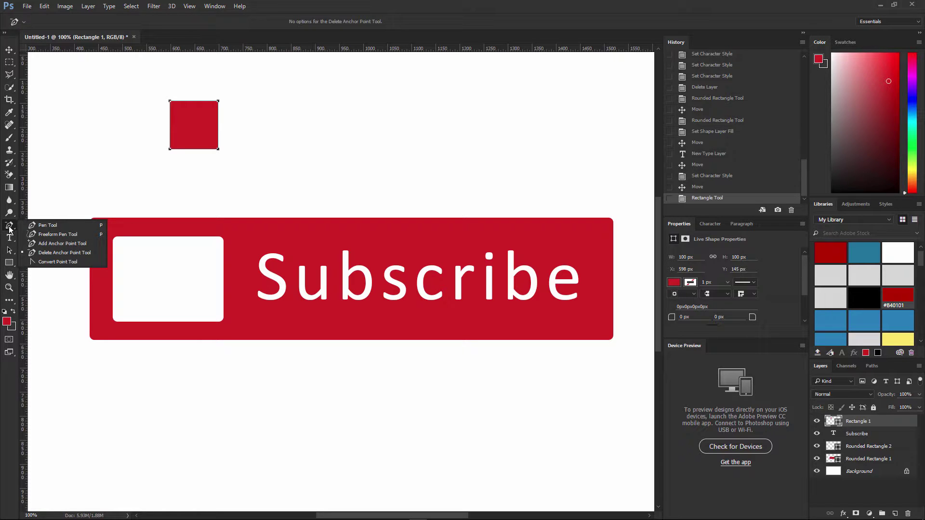
{"action": "left_click", "coordinate": [45, 253]}
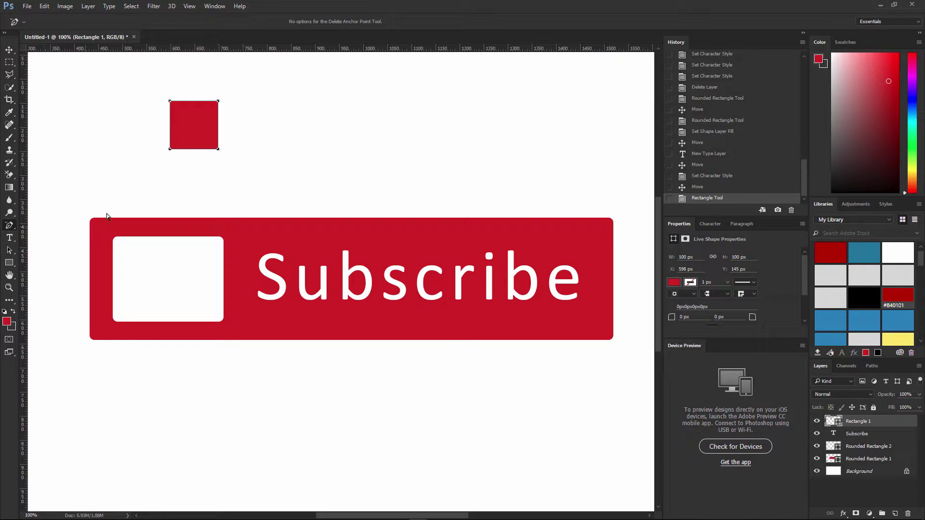
Delete one corner anchor of the square, converting it to a triangle path
{"action": "left_click", "coordinate": [170, 149]}
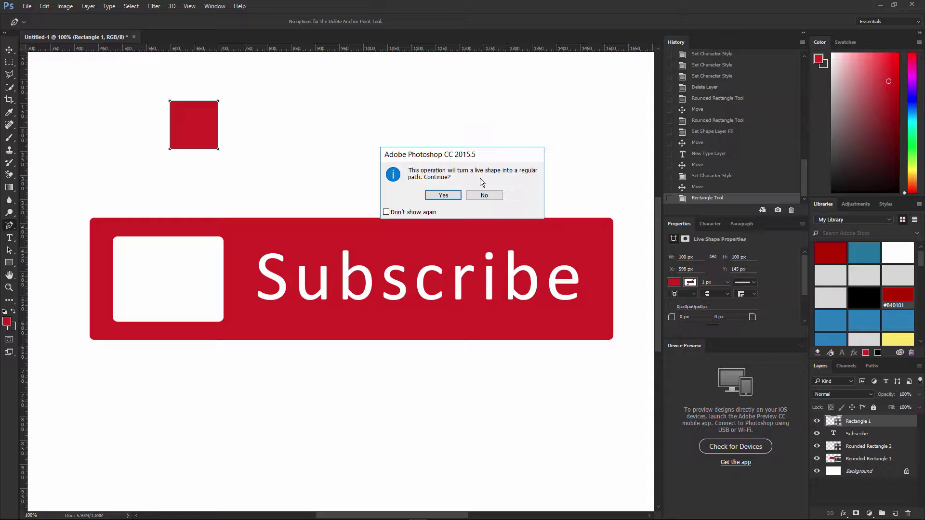
{"action": "left_click", "coordinate": [436, 196]}
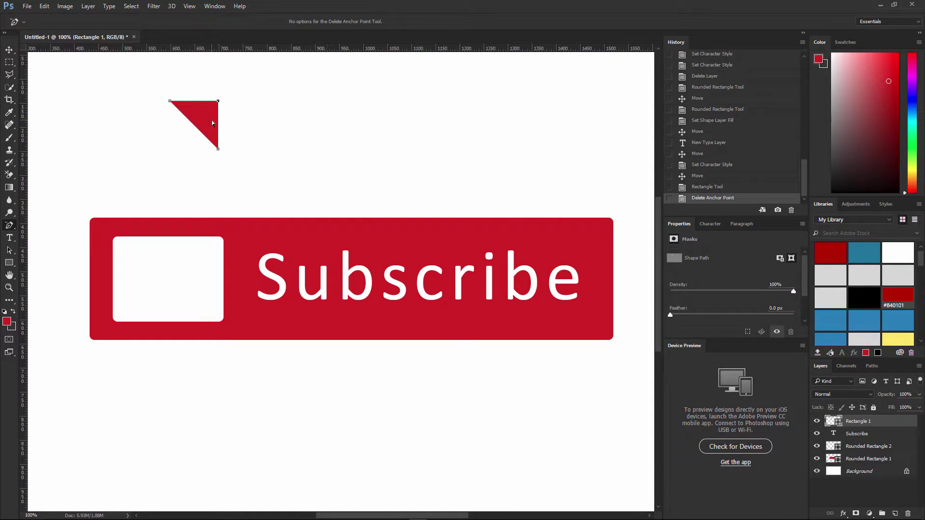
{"action": "key", "text": "Escape"}
Rotate the triangle 45° so it points right and move it into the white box
{"action": "left_click", "coordinate": [27, 7]}
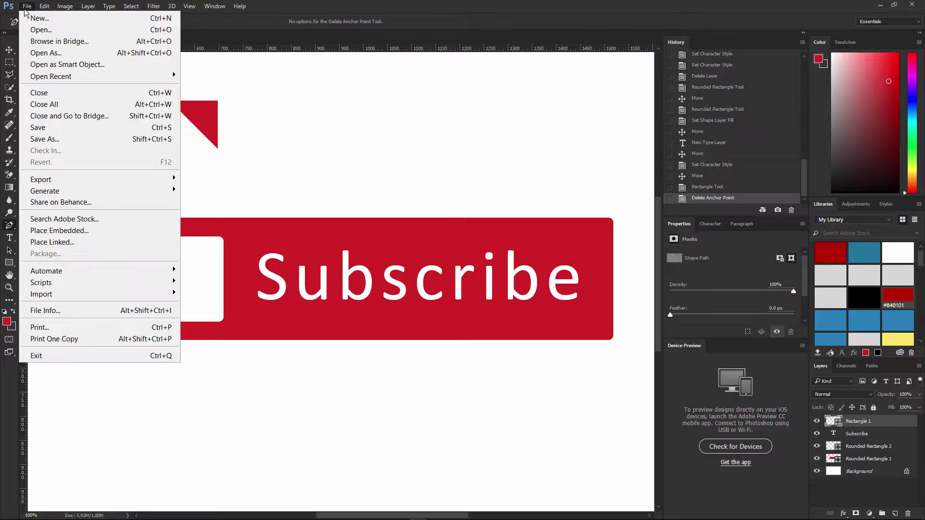
{"action": "mouse_move", "coordinate": [45, 6]}
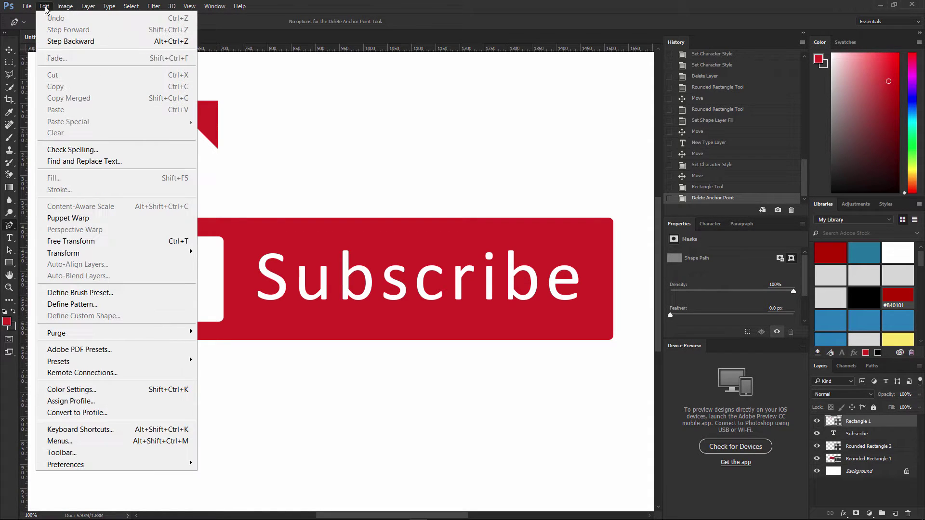
{"action": "left_click", "coordinate": [86, 240]}
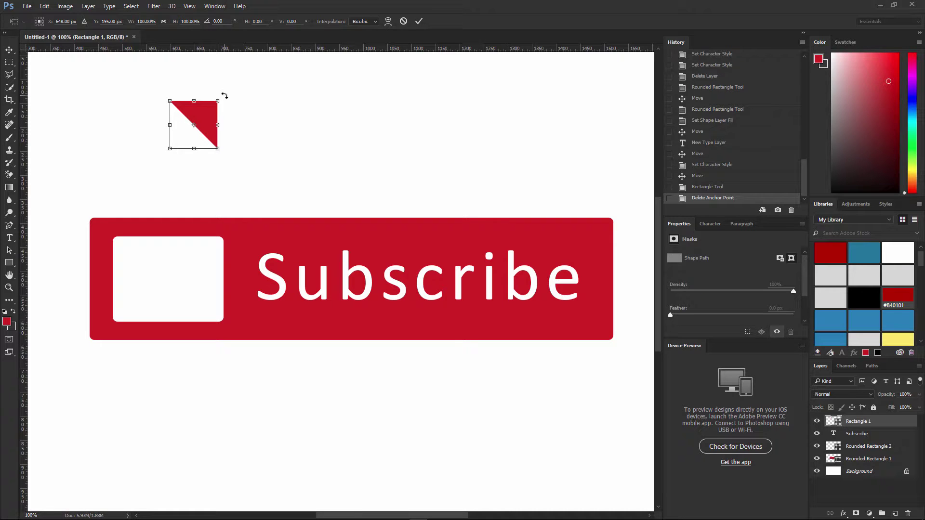
{"action": "left_click_drag", "start_coordinate": [225, 95], "coordinate": [229, 124]}
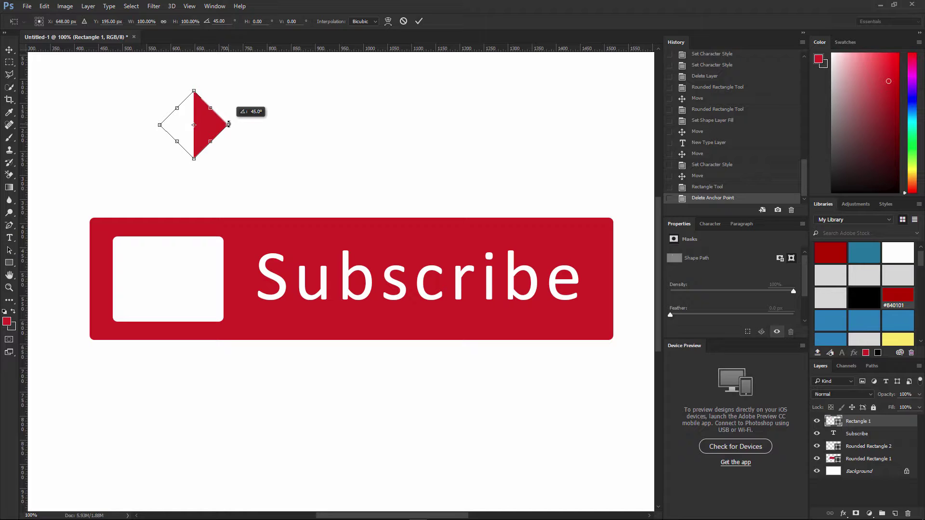
{"action": "left_click_drag", "start_coordinate": [228, 125], "coordinate": [228, 124]}
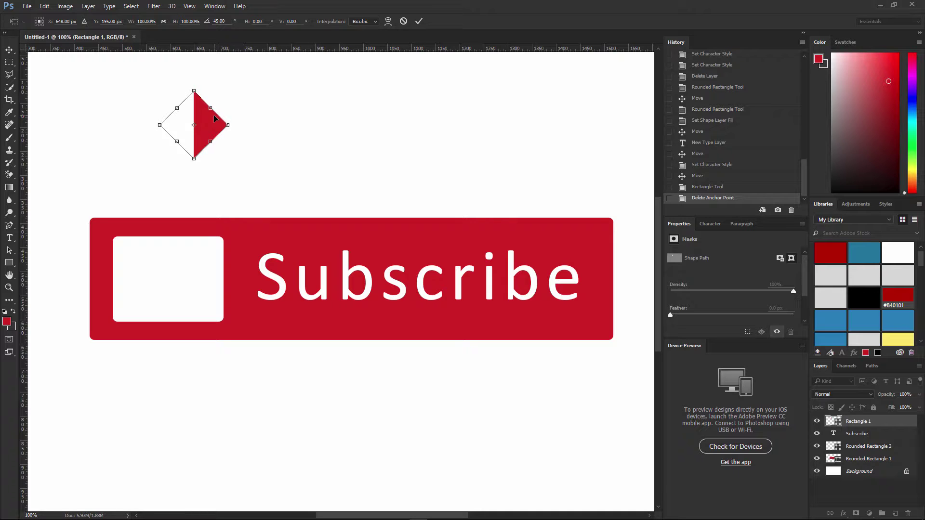
{"action": "key", "text": "Return"}
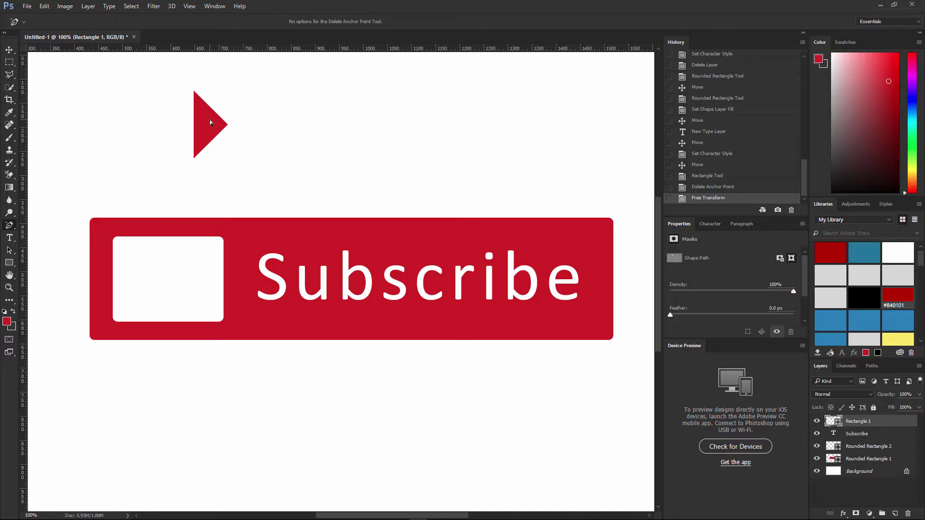
{"action": "key", "text": "v"}
{"action": "left_click_drag", "start_coordinate": [202, 120], "coordinate": [161, 274]}
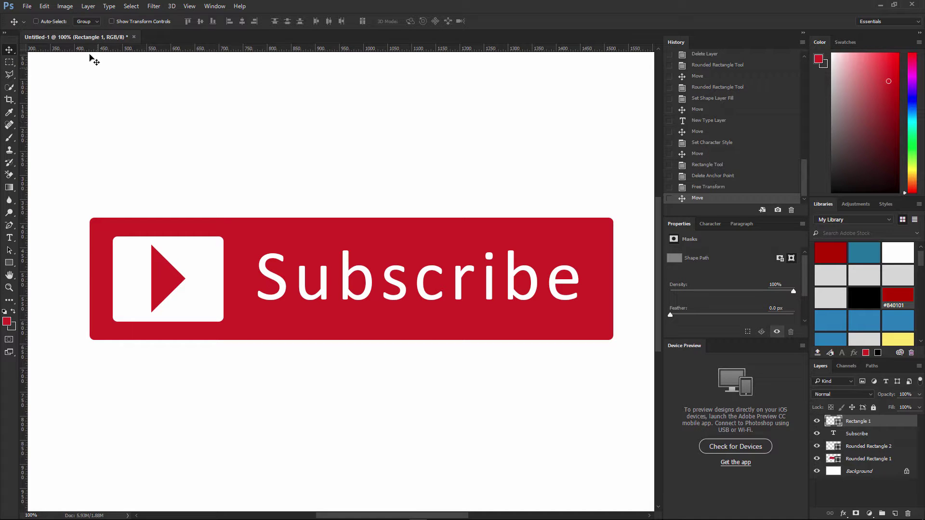
Scale the play triangle to 128.68% width and 70% height with Free Transform
{"action": "left_click", "coordinate": [46, 7]}
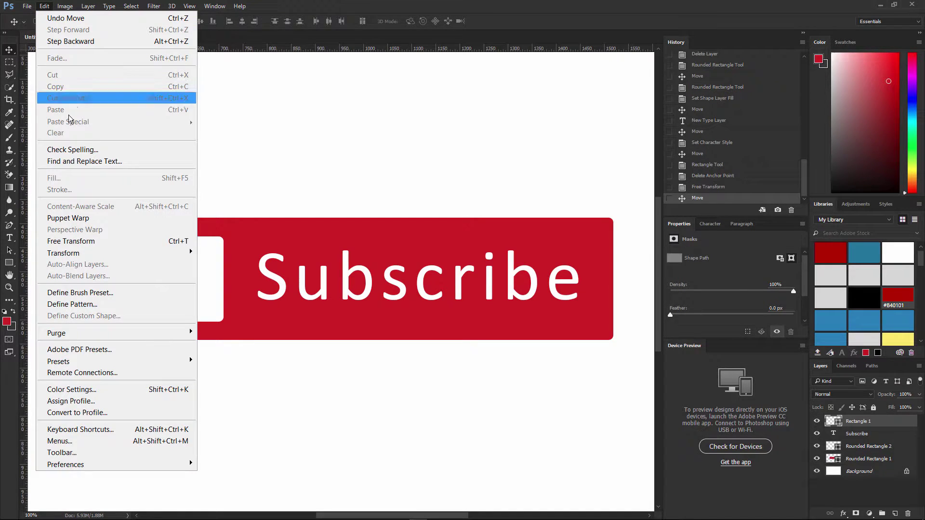
{"action": "left_click", "coordinate": [97, 243]}
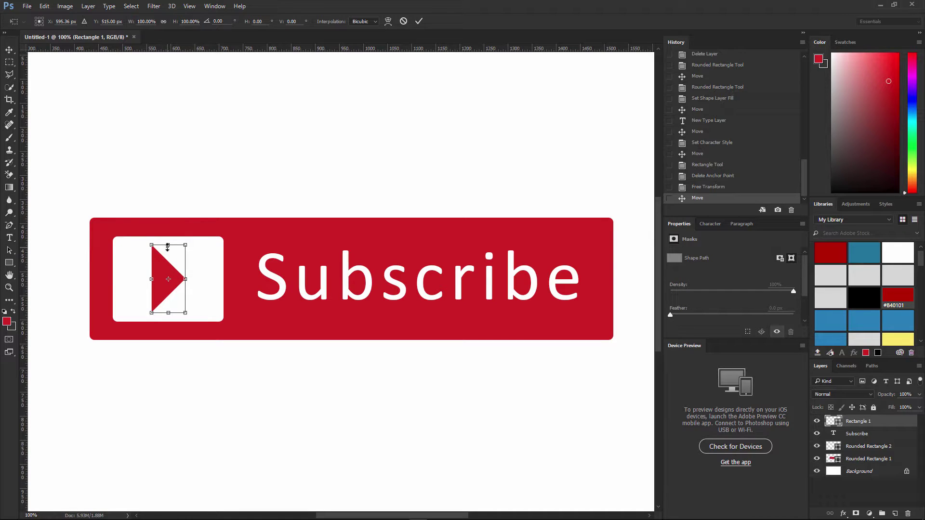
{"action": "left_click_drag", "start_coordinate": [168, 246], "coordinate": [172, 266]}
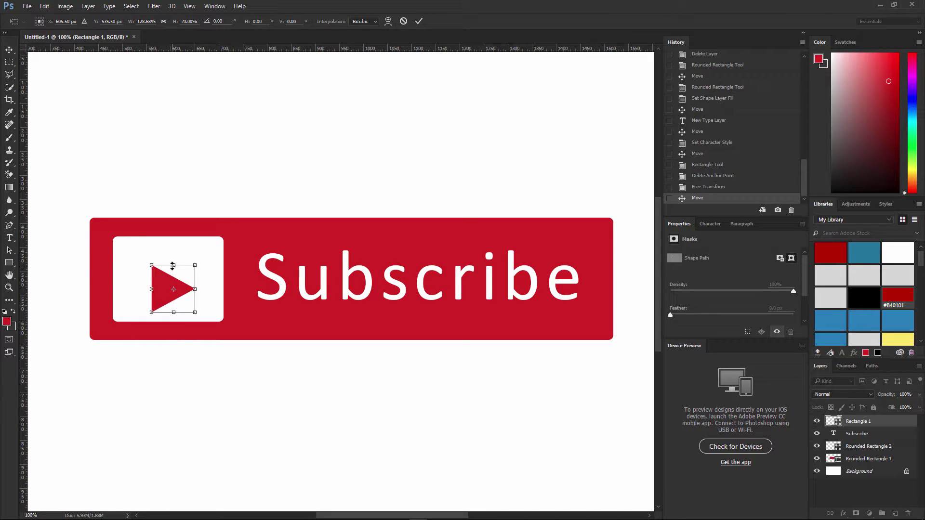
{"action": "key", "text": "Return"}
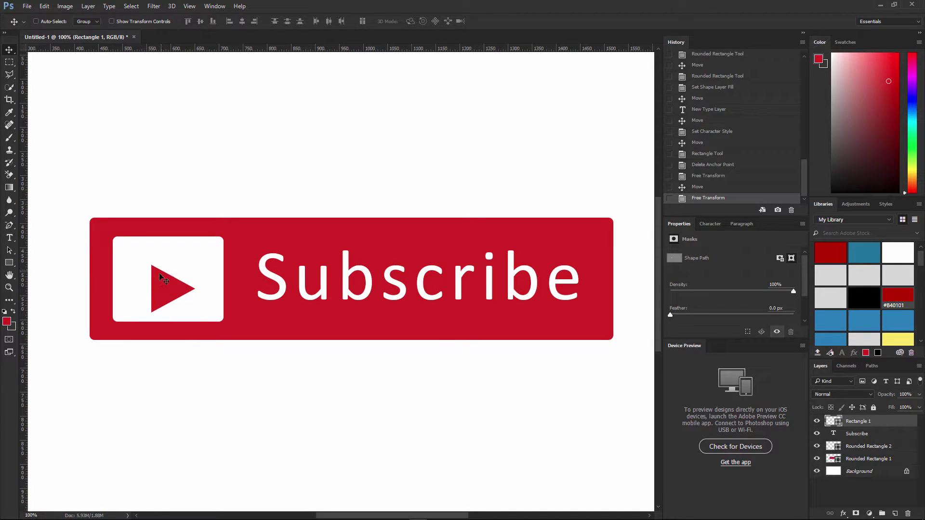
Fine-tune the triangle's position to centre it in the white box, checking at 200% zoom
{"action": "left_click_drag", "start_coordinate": [170, 290], "coordinate": [171, 282]}
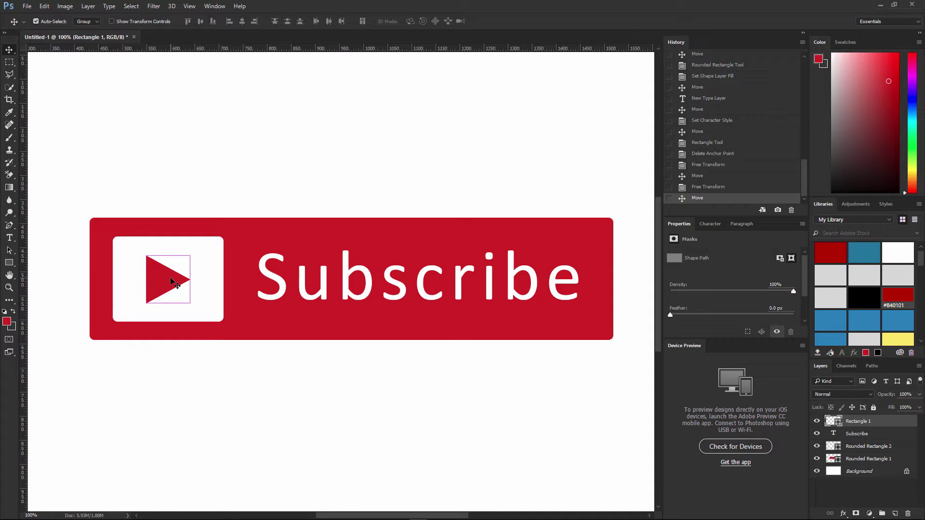
{"action": "key", "text": "ctrl+plus"}
{"action": "left_click_drag", "start_coordinate": [171, 280], "coordinate": [452, 295]}
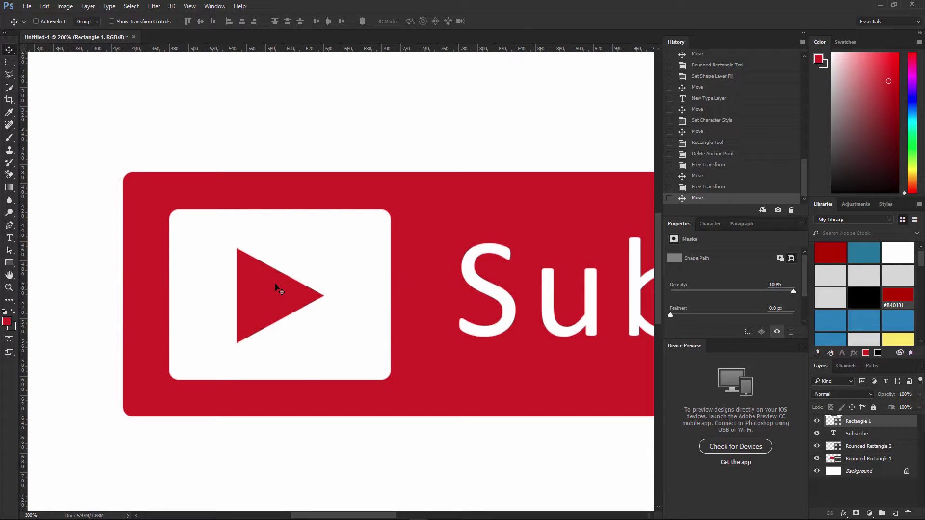
{"action": "left_click_drag", "start_coordinate": [275, 283], "coordinate": [280, 284]}
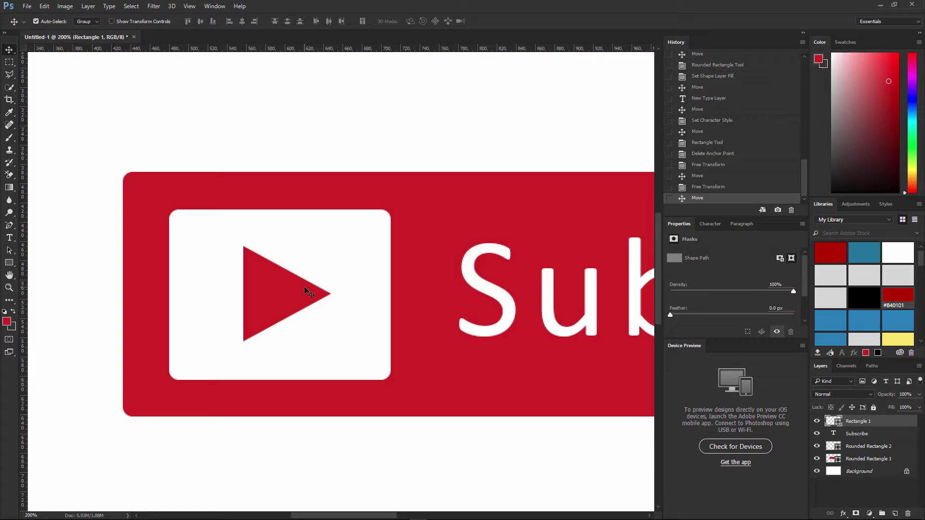
{"action": "key", "text": "ctrl+minus"}
{"action": "key", "text": "ctrl+minus"}
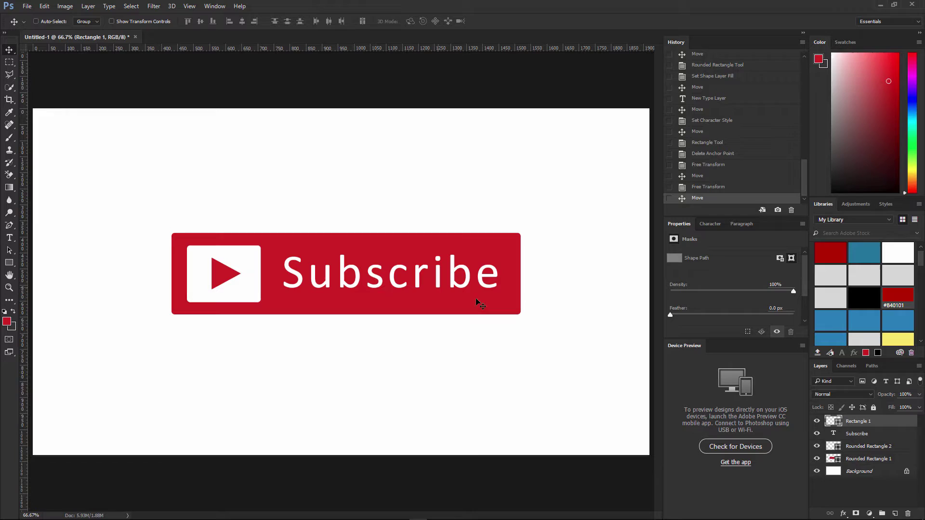
Increase the Subscribe text's font size to 170 px
{"action": "left_click", "coordinate": [868, 436]}
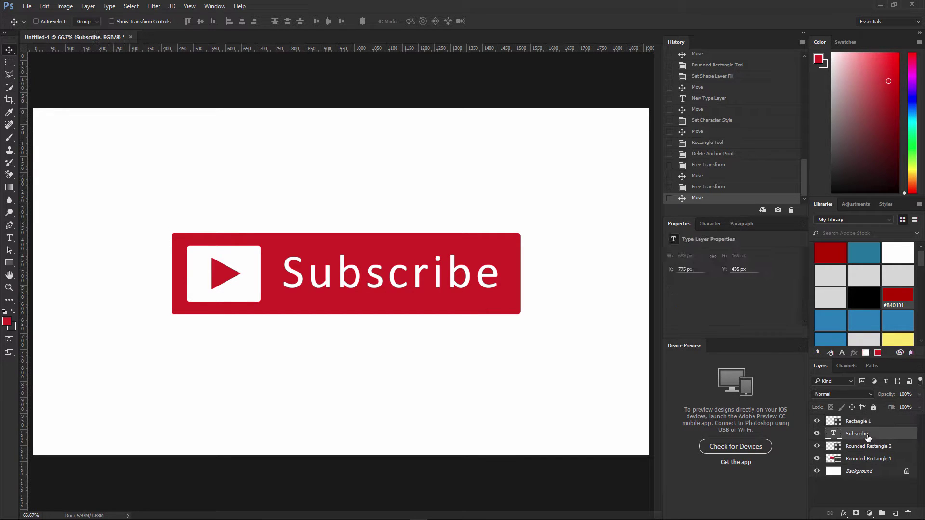
{"action": "left_click", "coordinate": [709, 225]}
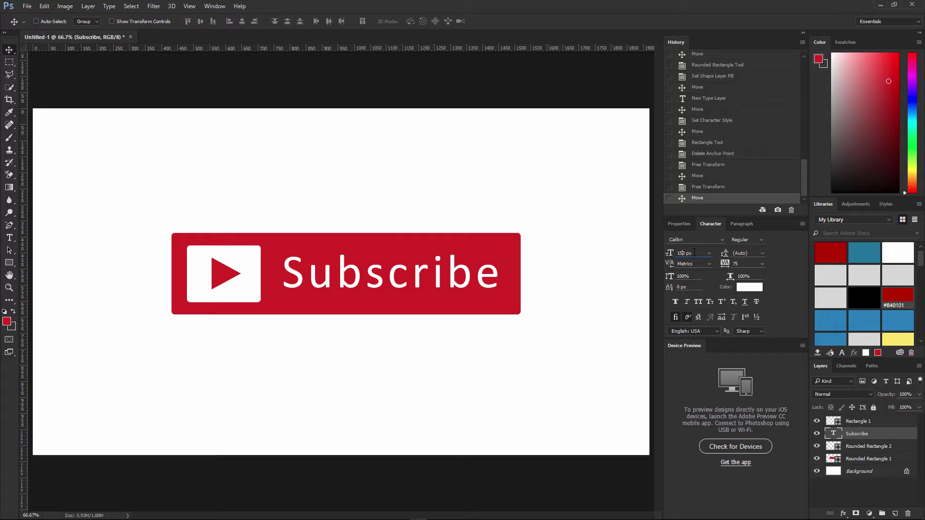
{"action": "key", "text": "BackSpace"}
{"action": "type", "text": "6"}
{"action": "key", "text": "Return"}
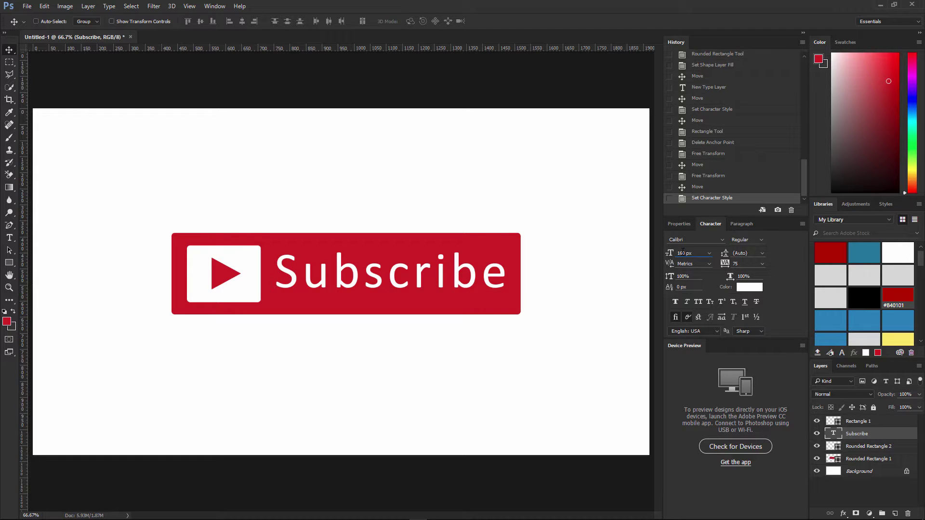
{"action": "key", "text": "BackSpace"}
{"action": "type", "text": "7"}
{"action": "key", "text": "Return"}
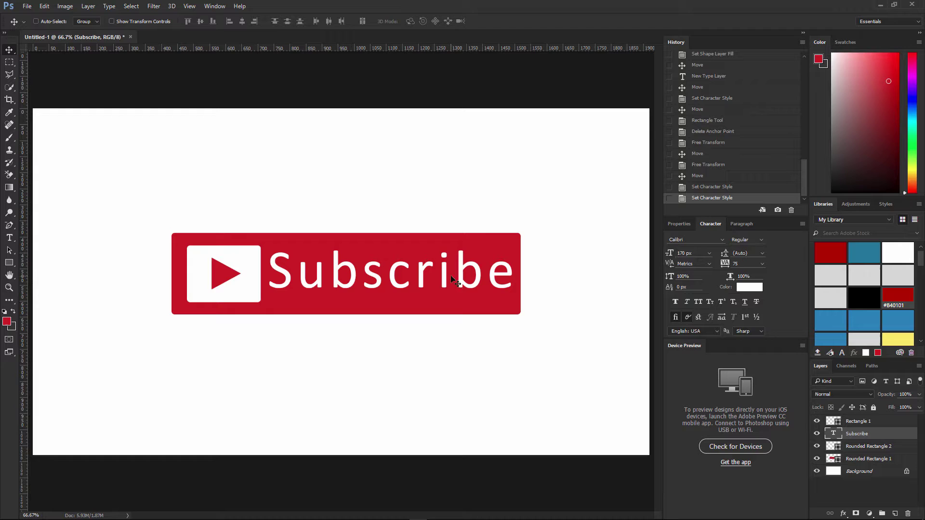
Nudge the Subscribe text slightly down and set its tracking to 50
{"action": "key", "text": "Down"}
{"action": "key", "text": "Down"}
{"action": "key", "text": "Down"}
{"action": "key", "text": "Down"}
{"action": "key", "text": "Down"}
{"action": "key", "text": "Down"}
{"action": "key", "text": "Down"}
{"action": "key", "text": "Down"}
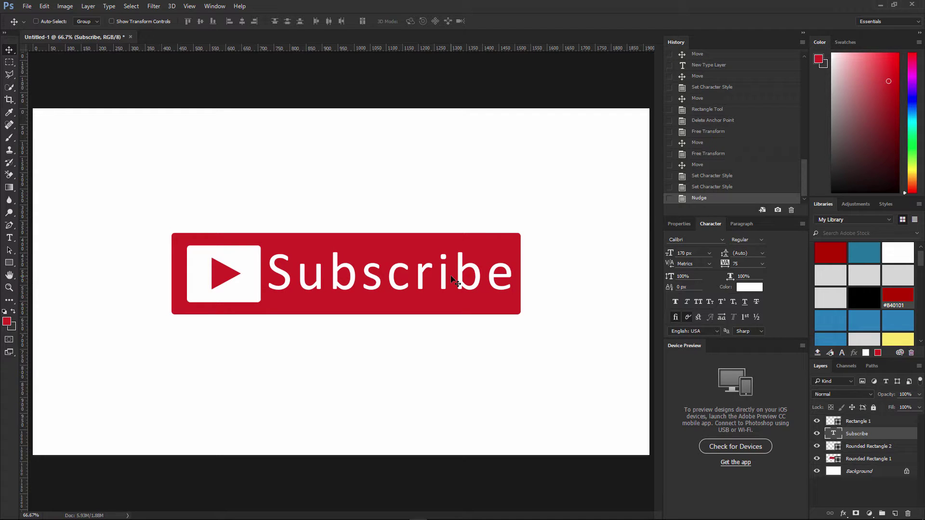
{"action": "left_click", "coordinate": [761, 265]}
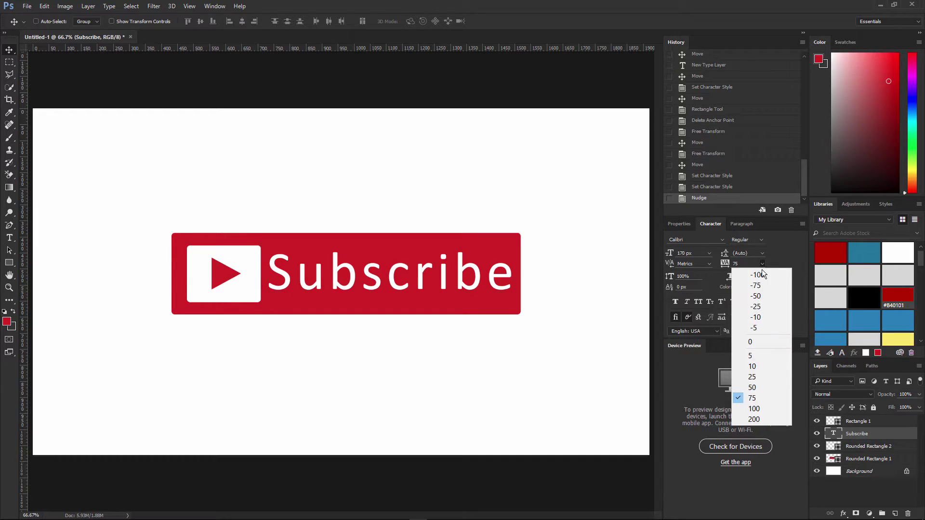
{"action": "left_click", "coordinate": [747, 377]}
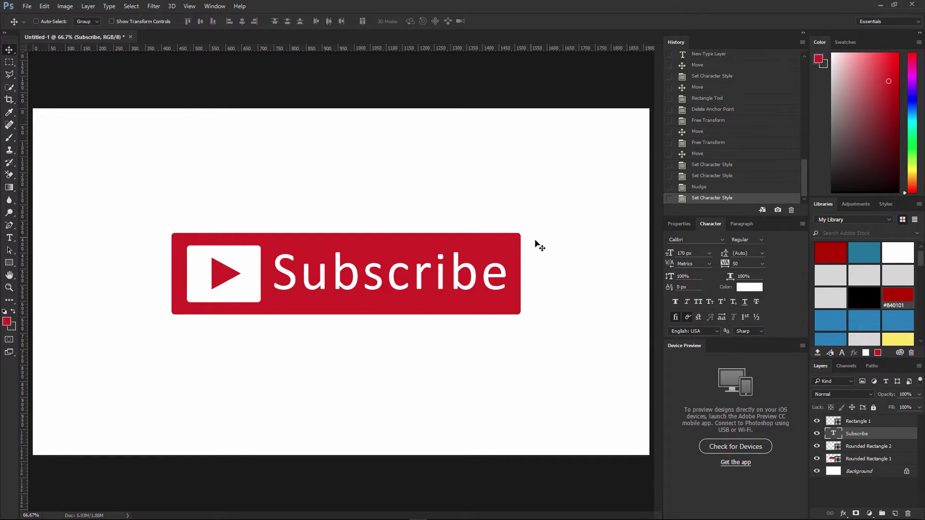
Stretch the play triangle about 17% taller and shift it slightly left and down in the white box
{"action": "left_click", "coordinate": [864, 421]}
{"action": "key", "text": "Left"}
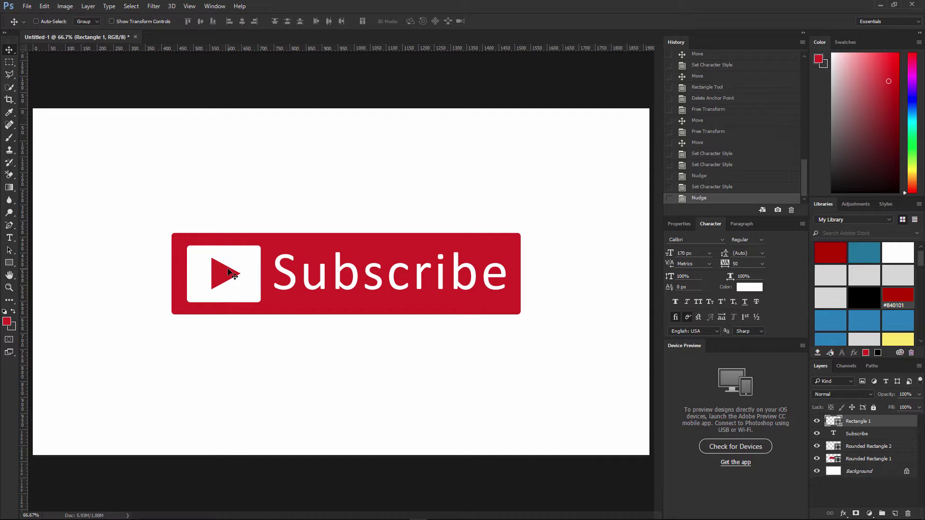
{"action": "key", "text": "ctrl"}
{"action": "key", "text": "ctrl+t"}
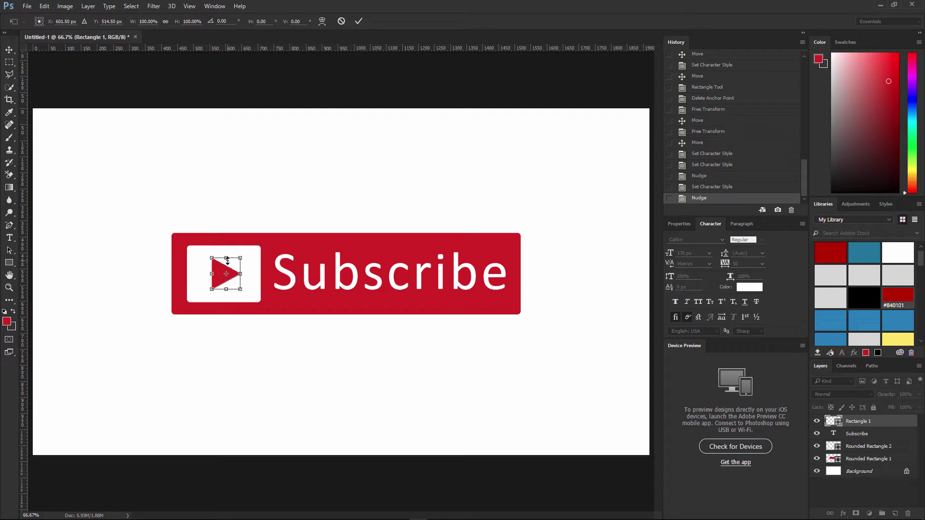
{"action": "left_click_drag", "start_coordinate": [227, 260], "coordinate": [244, 271]}
{"action": "key", "text": "Return"}
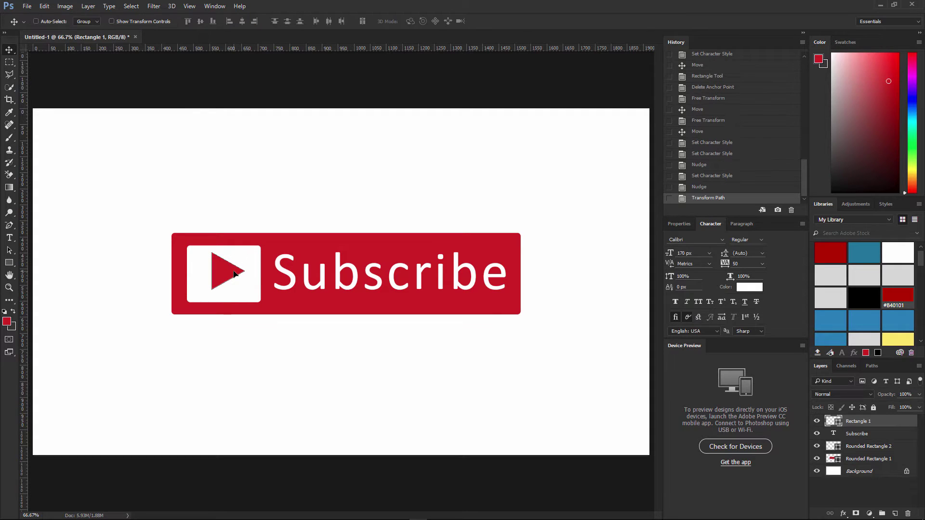
{"action": "left_click_drag", "start_coordinate": [234, 273], "coordinate": [229, 278]}
{"action": "key", "text": "ctrl+plus"}
{"action": "key", "text": "ctrl+plus"}
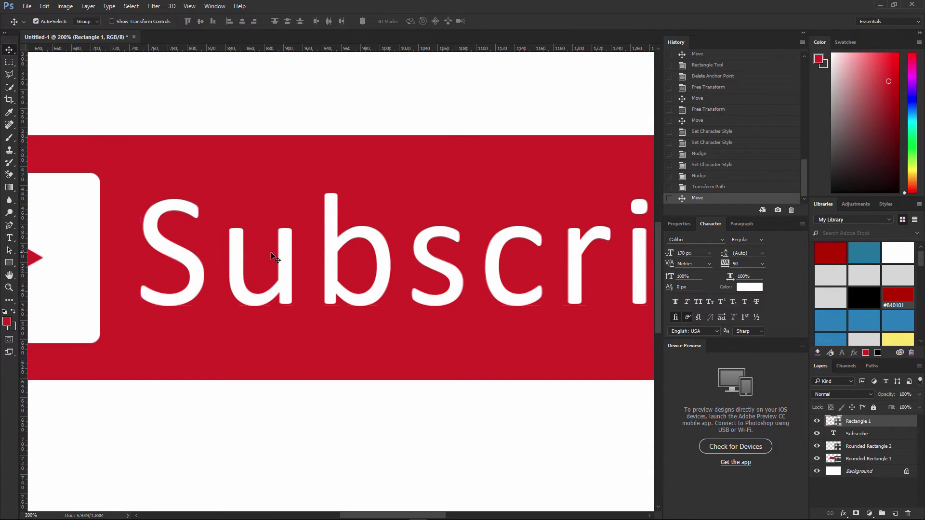
{"action": "key", "text": "ctrl+minus"}
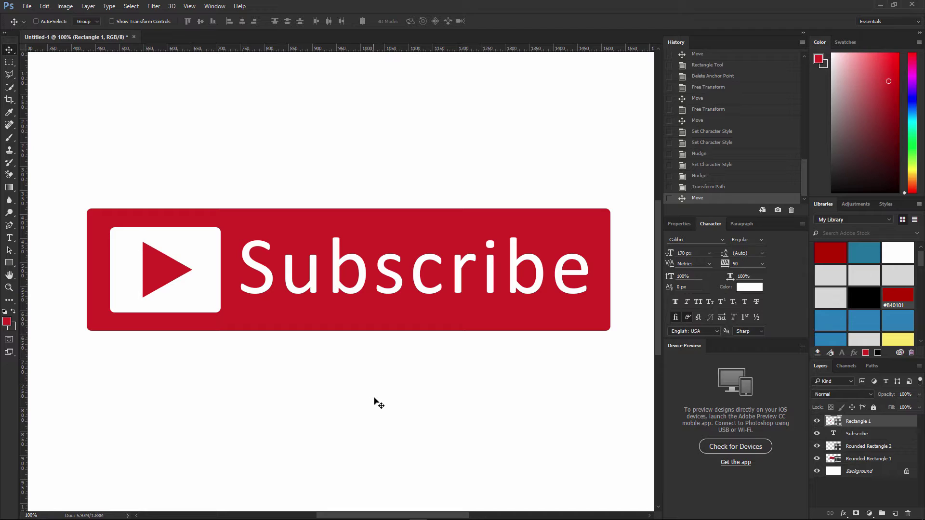
Open Blending Options for the red Rounded Rectangle 1 layer
{"action": "left_click", "coordinate": [377, 328], "text": "ctrl"}
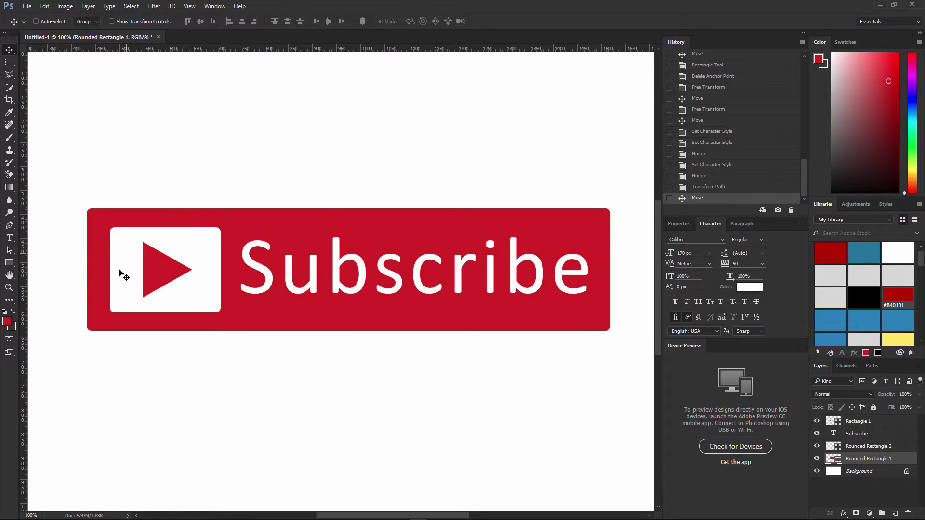
{"action": "left_click", "coordinate": [843, 513]}
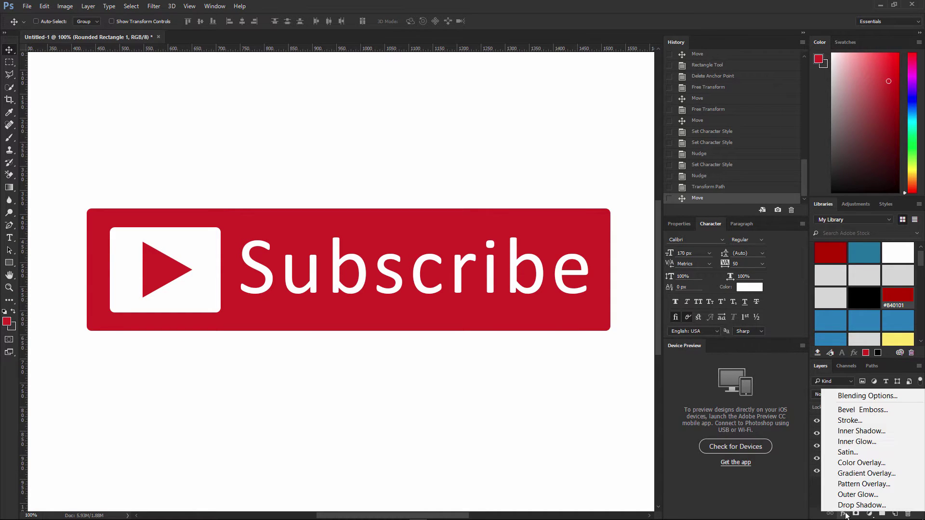
{"action": "left_click", "coordinate": [851, 396]}
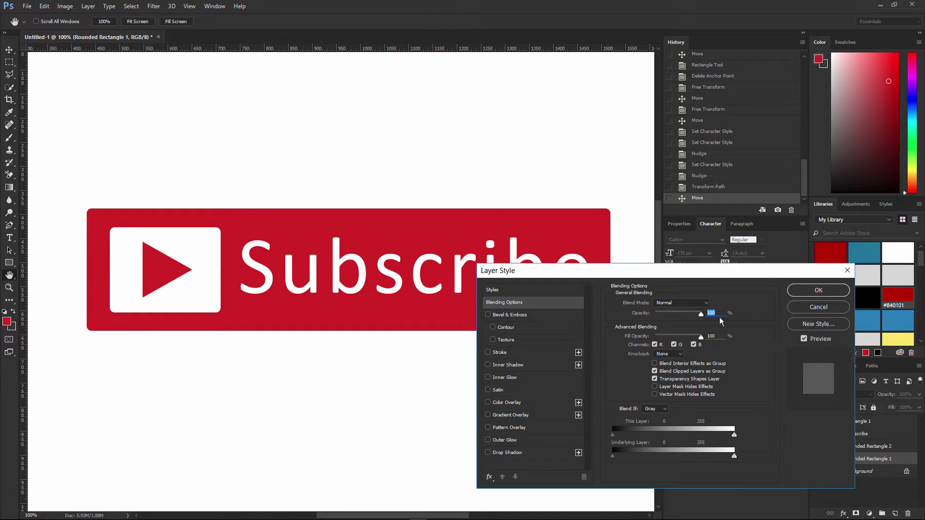
{"action": "left_click_drag", "start_coordinate": [663, 270], "coordinate": [704, 115]}
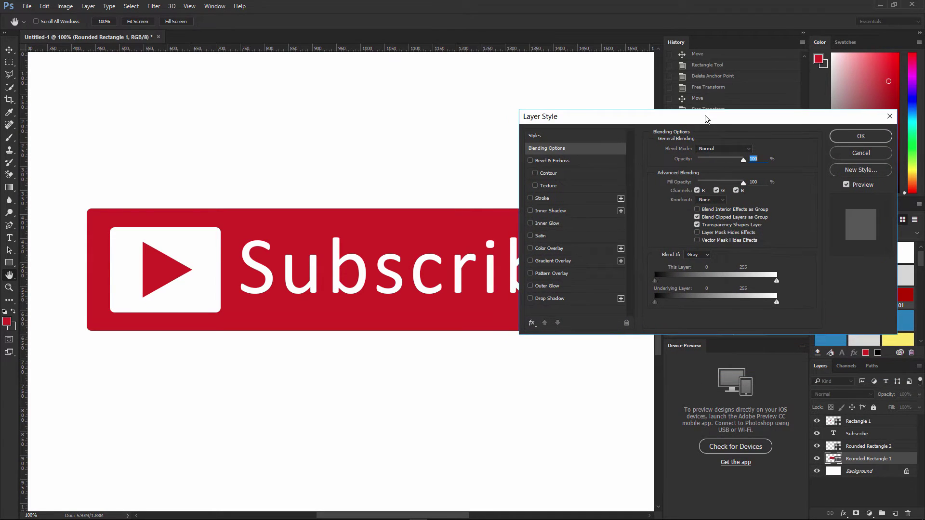
Add a Drop Shadow to the button and raise its size to 183 px
{"action": "left_click", "coordinate": [554, 300]}
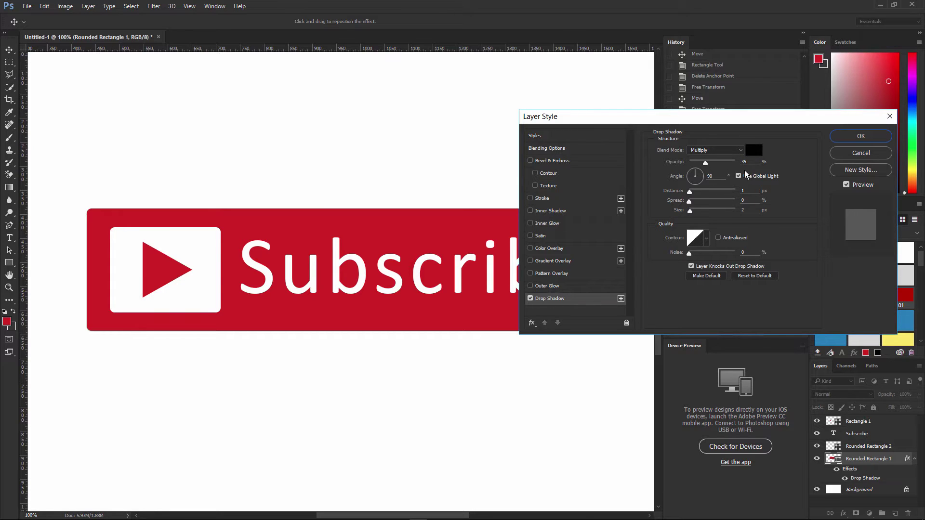
{"action": "mouse_move", "coordinate": [692, 215]}
{"action": "left_mouse_down"}
{"action": "mouse_move", "coordinate": [711, 215]}
{"action": "mouse_move", "coordinate": [703, 217]}
{"action": "left_mouse_up"}
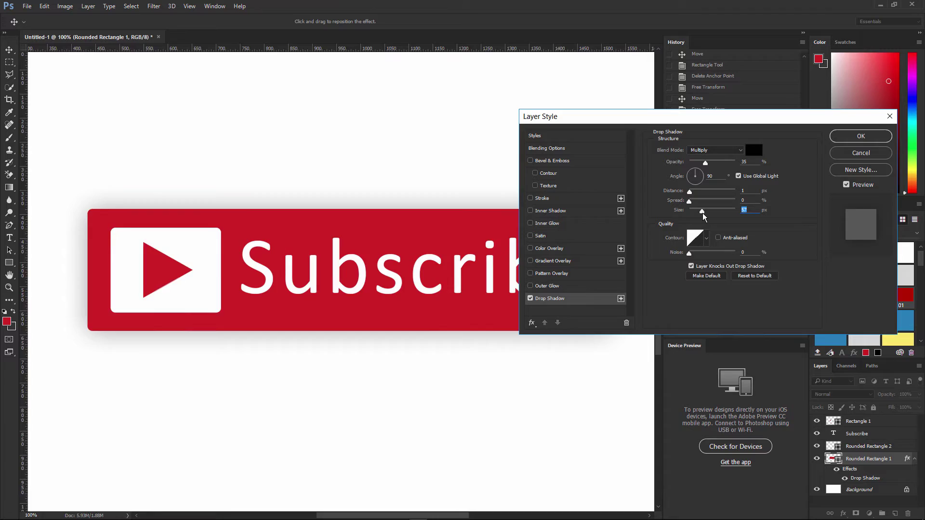
{"action": "key", "text": "ctrl+minus"}
{"action": "key", "text": "ctrl+minus"}
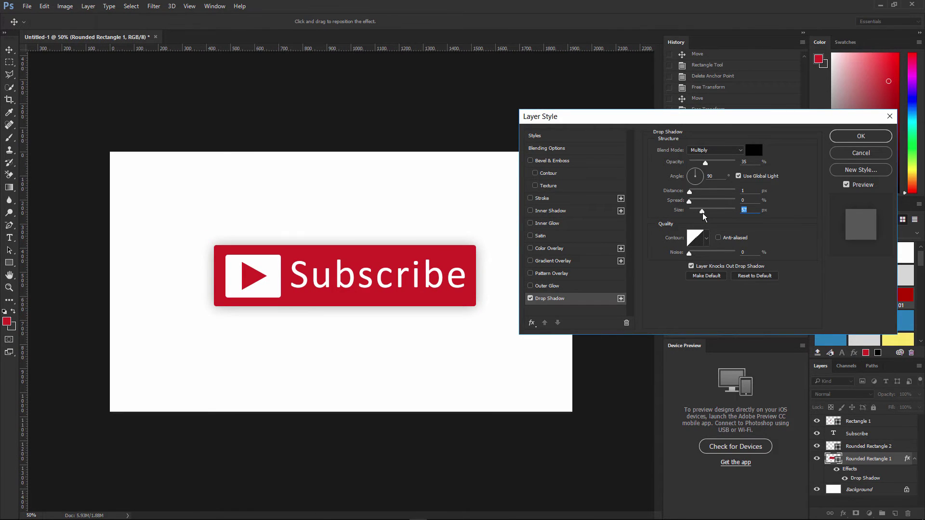
{"action": "left_click_drag", "start_coordinate": [623, 122], "coordinate": [636, 156]}
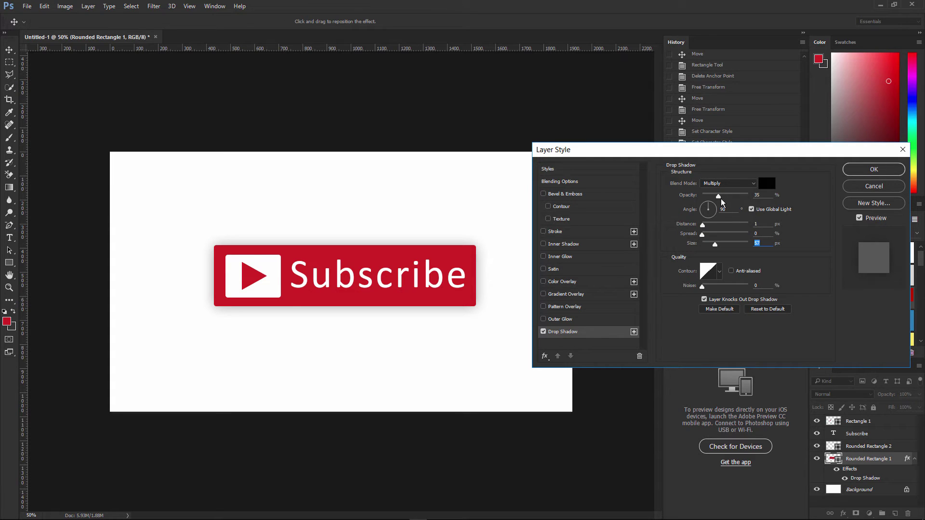
{"action": "mouse_move", "coordinate": [712, 245]}
{"action": "left_mouse_down"}
{"action": "mouse_move", "coordinate": [738, 248]}
{"action": "mouse_move", "coordinate": [716, 247]}
{"action": "left_mouse_up"}
Enable Outer Glow and add Satin with a size of 62 px
{"action": "left_click", "coordinate": [561, 320]}
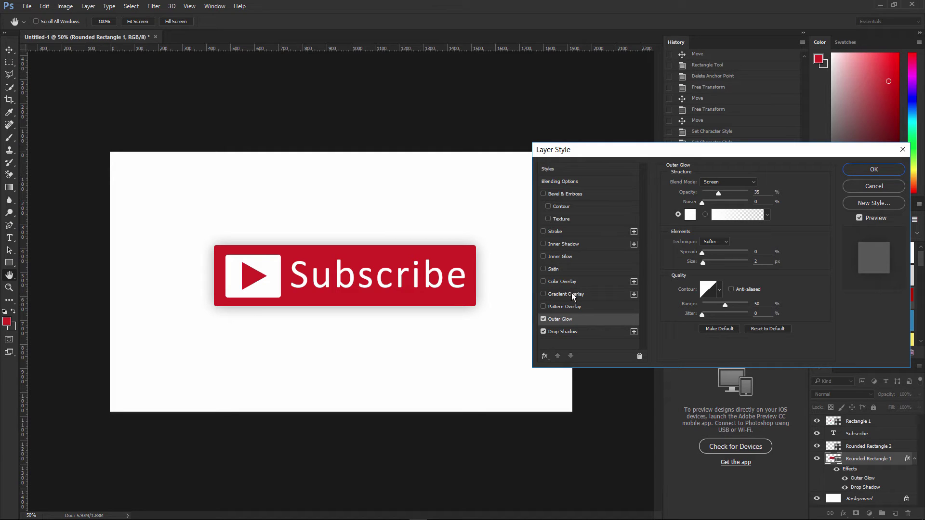
{"action": "left_click", "coordinate": [559, 268]}
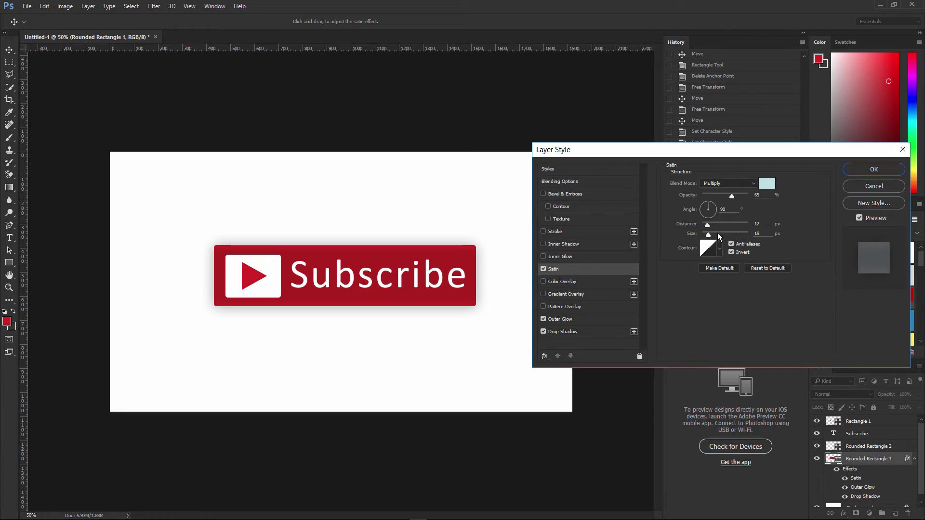
{"action": "left_click_drag", "start_coordinate": [708, 235], "coordinate": [727, 232]}
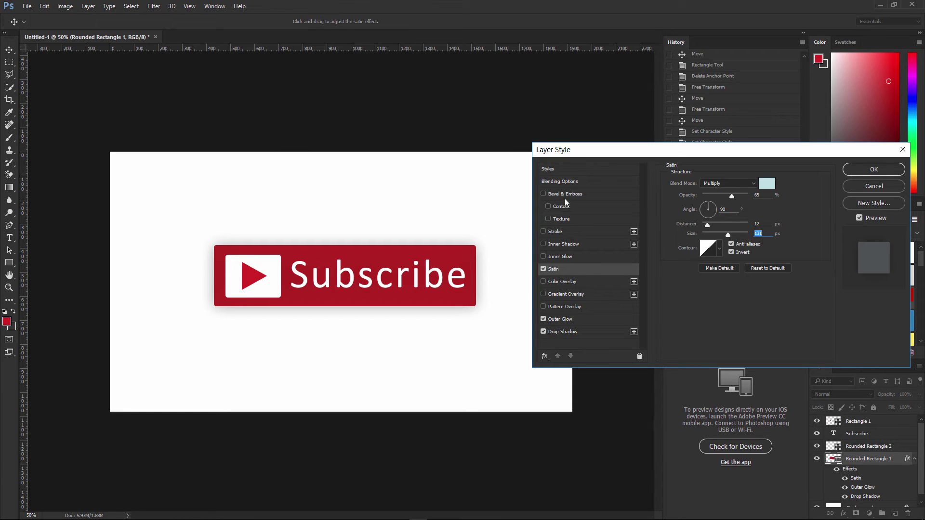
Add Bevel & Emboss with its size set to about 35 px
{"action": "left_click", "coordinate": [544, 195]}
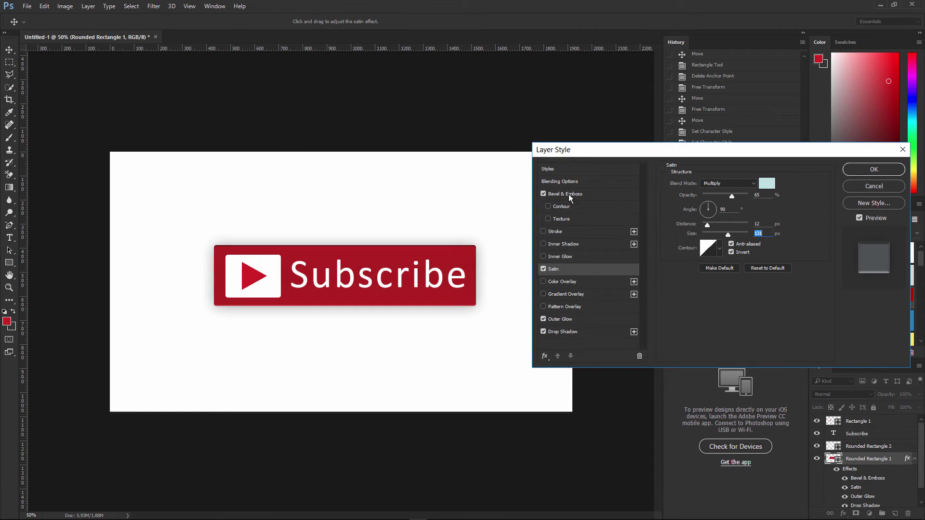
{"action": "left_click", "coordinate": [565, 194]}
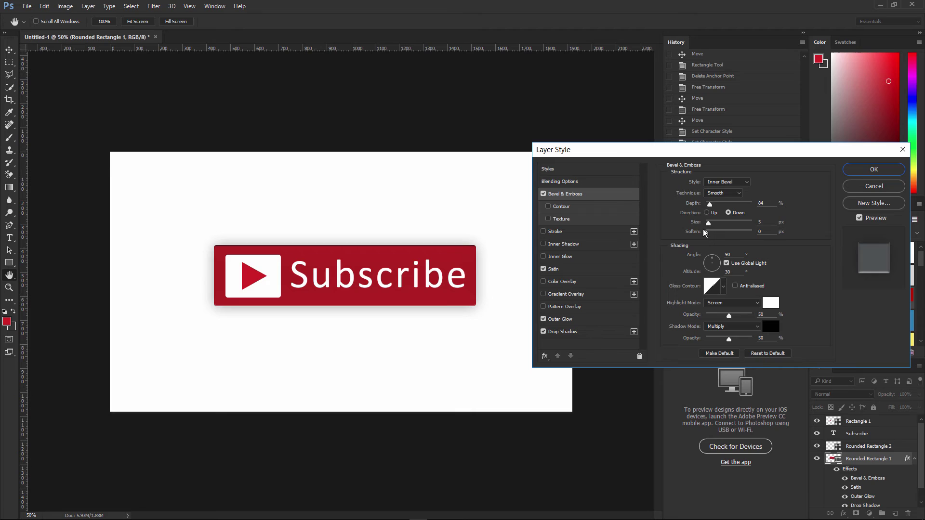
{"action": "left_click_drag", "start_coordinate": [709, 226], "coordinate": [718, 224]}
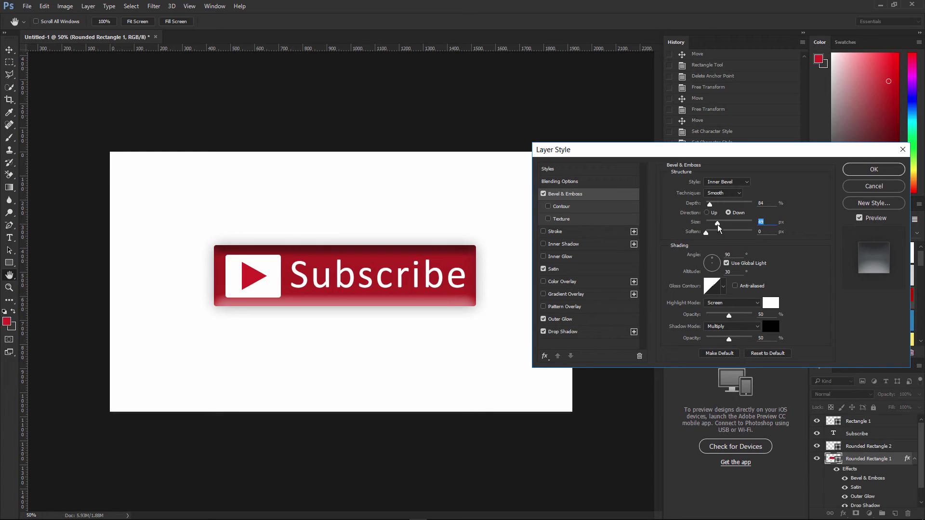
{"action": "left_click_drag", "start_coordinate": [718, 225], "coordinate": [715, 228]}
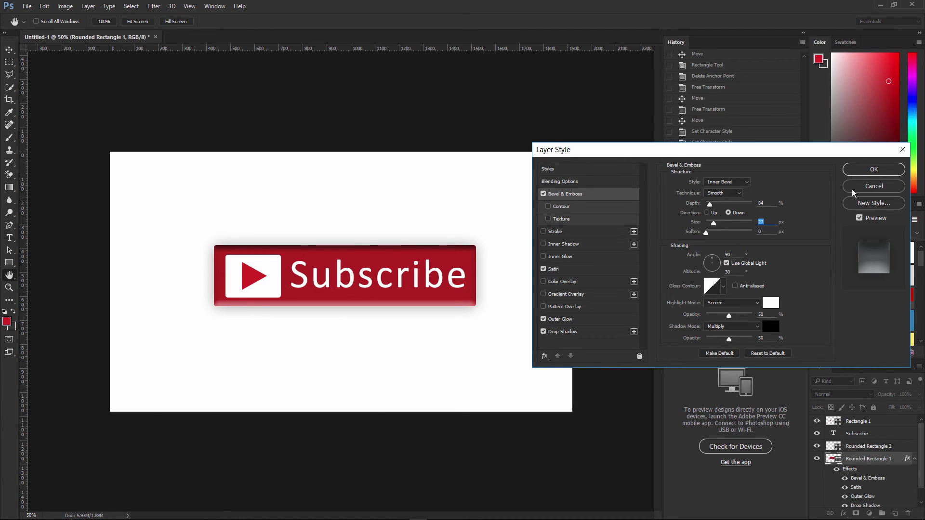
Commit the Layer Style effects and view the button at 100% zoom
{"action": "left_click", "coordinate": [866, 171]}
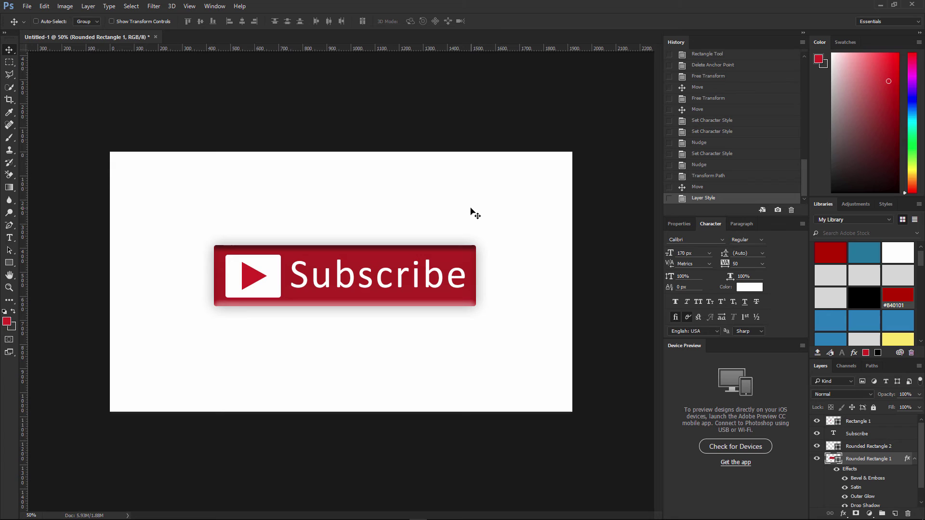
{"action": "key", "text": "ctrl"}
{"action": "key", "text": "ctrl+1"}
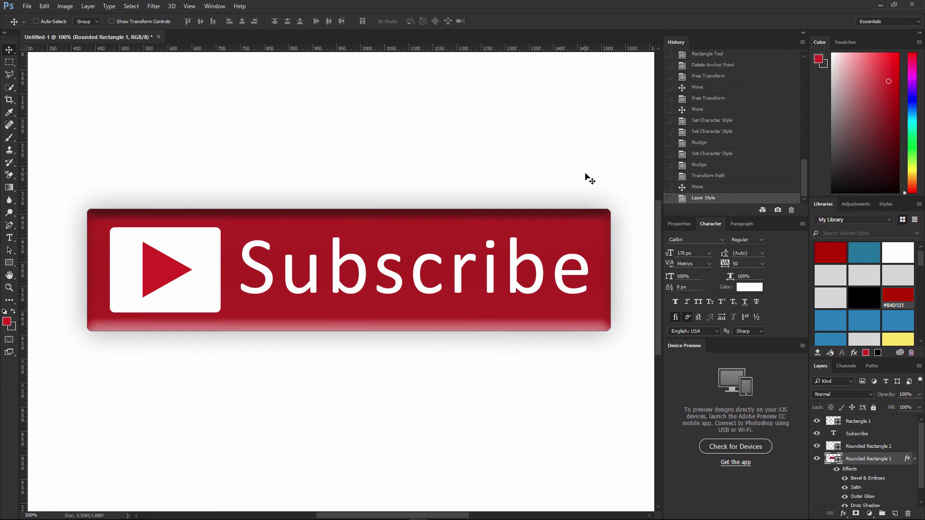